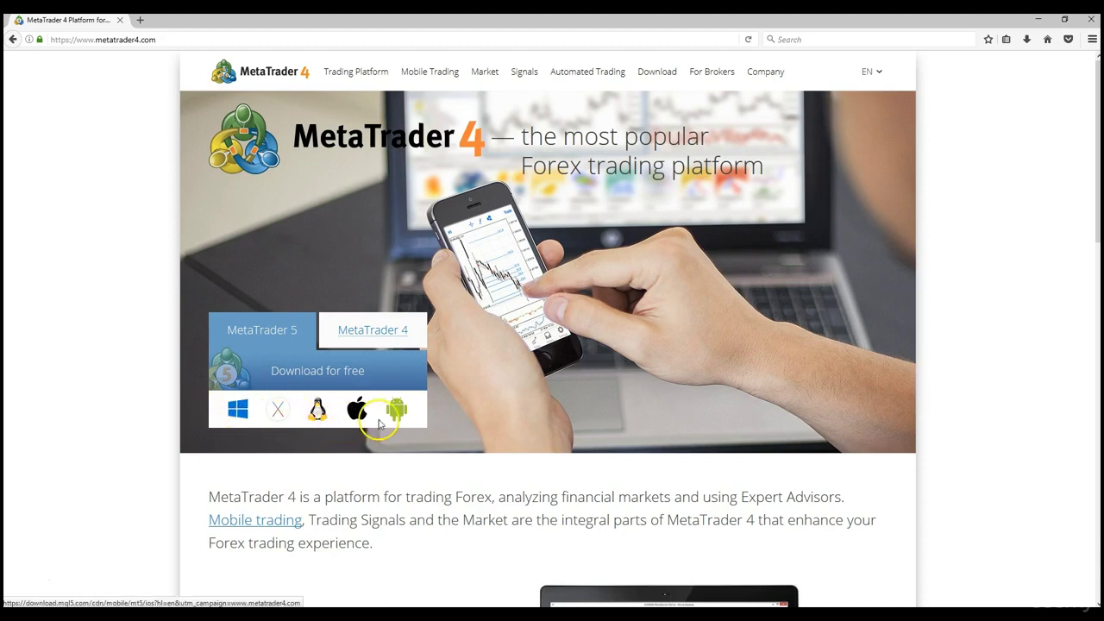
- Switch the download widget to MetaTrader 5 and save the Windows installer mt5setup.exe
click(368, 333)
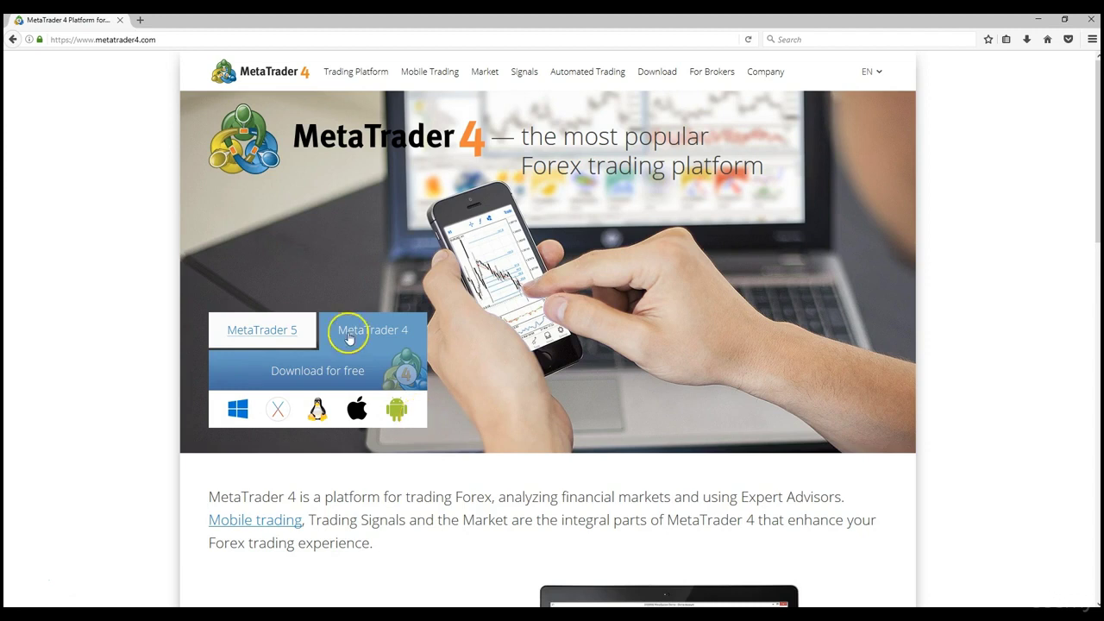
click(275, 333)
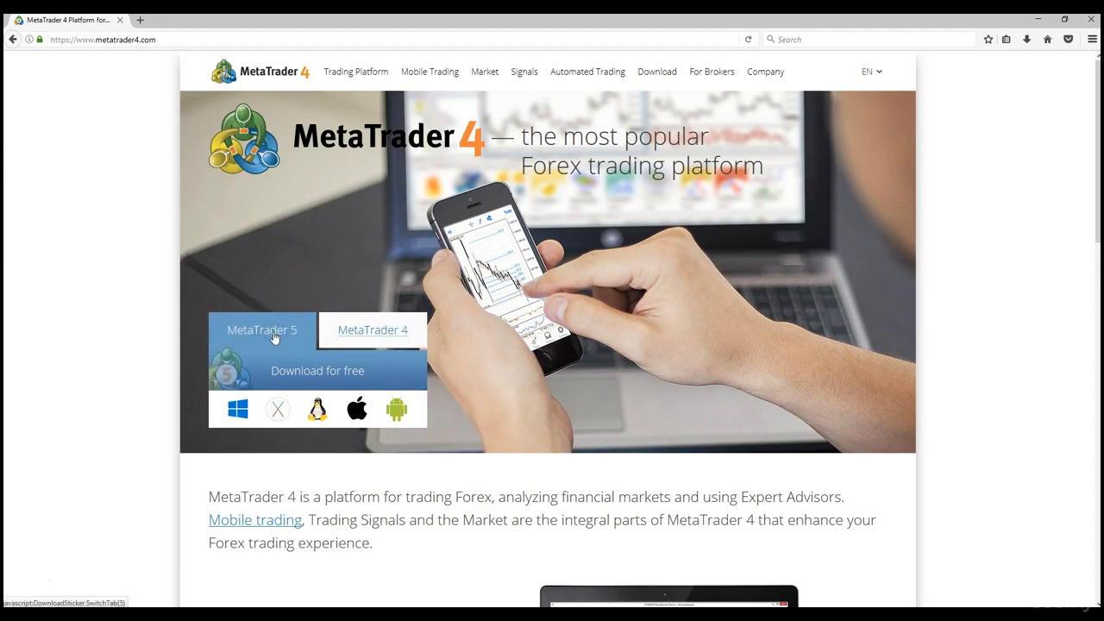
click(238, 411)
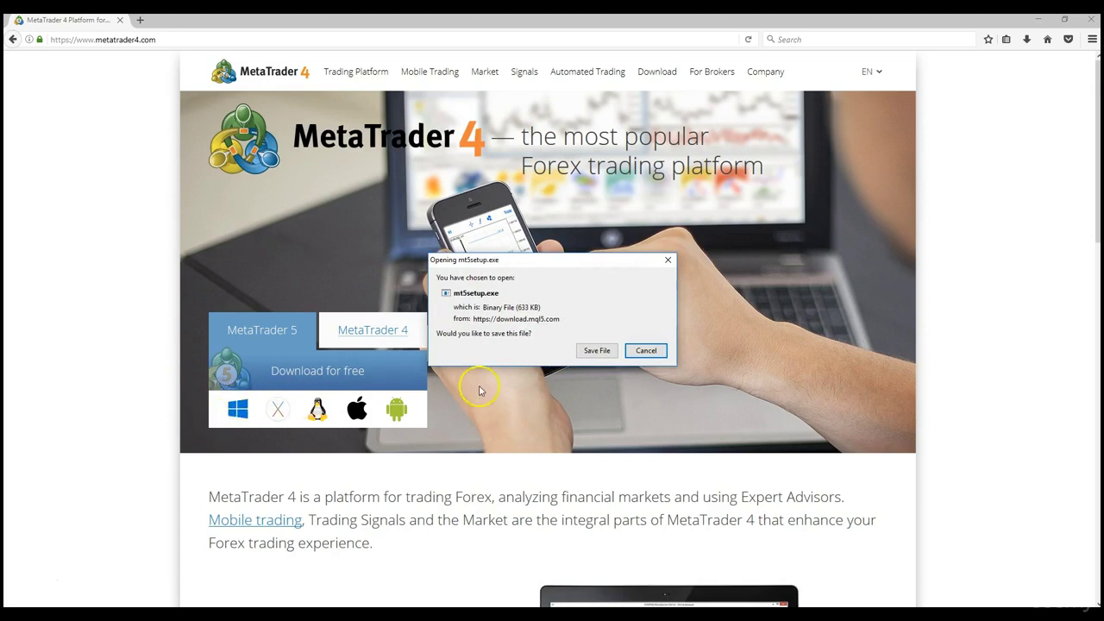
drag(571, 258, 587, 232)
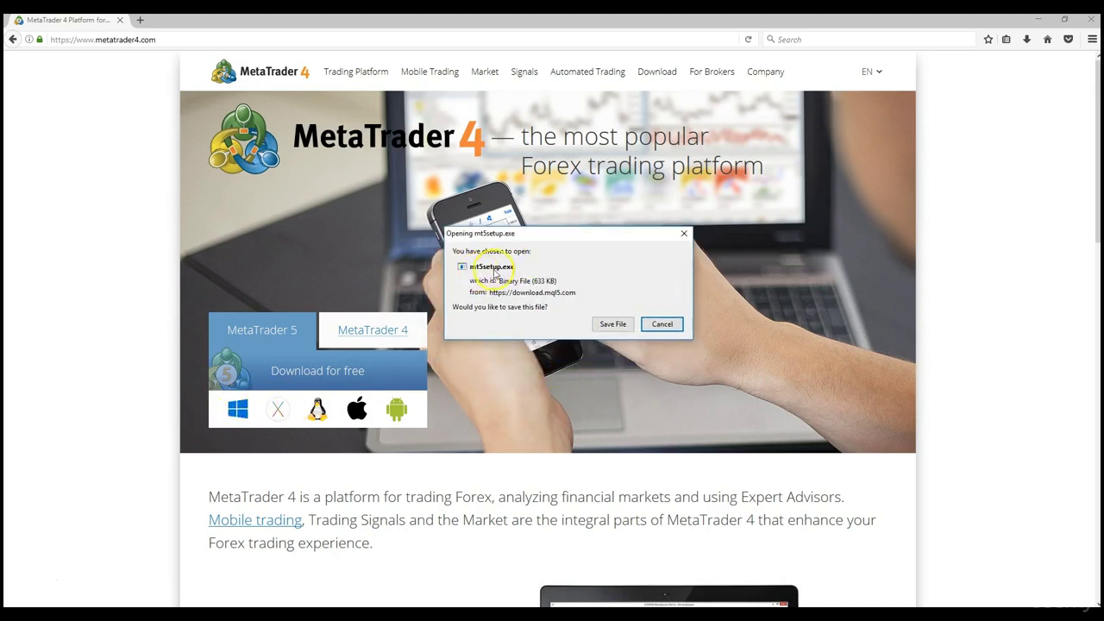
click(616, 325)
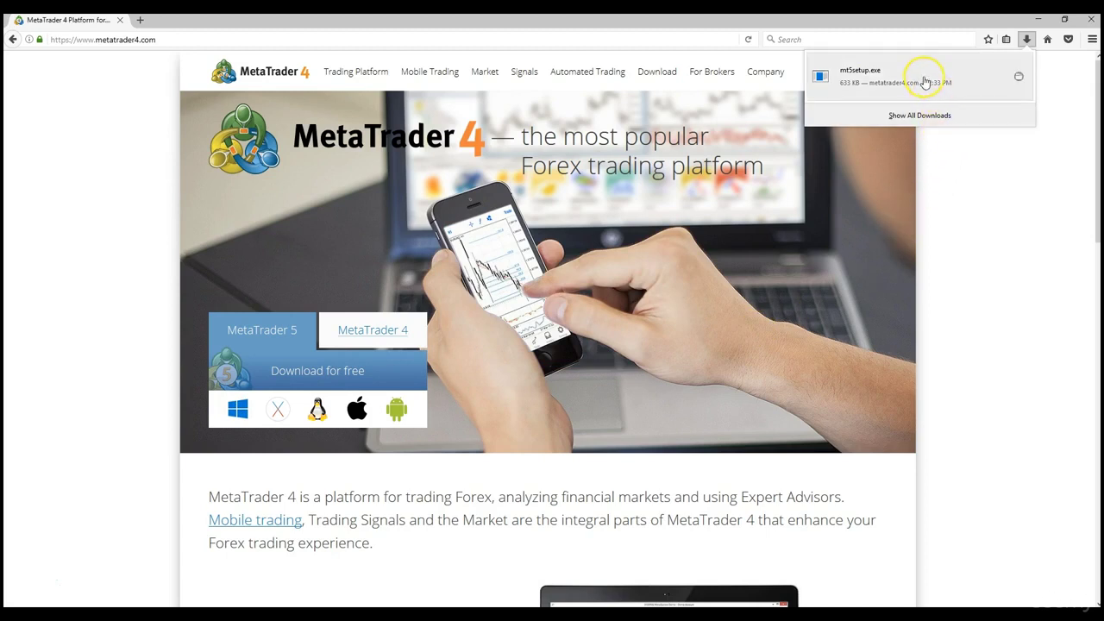
- Run mt5setup.exe, accept the licence agreement and install MetaTrader 5 through to Finish
click(925, 81)
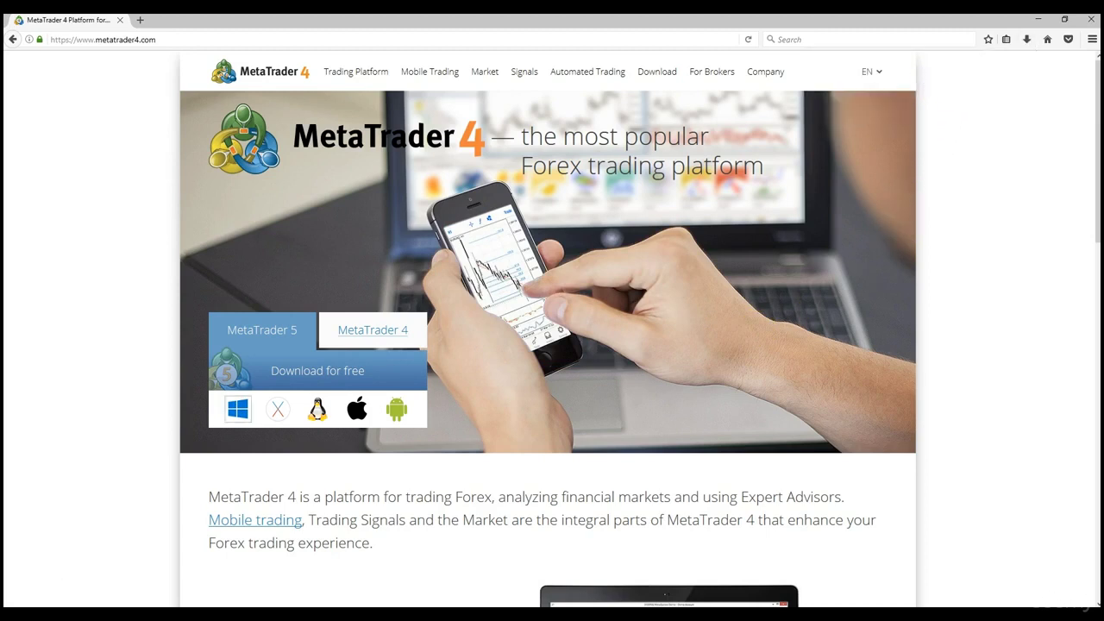
click(485, 373)
click(438, 372)
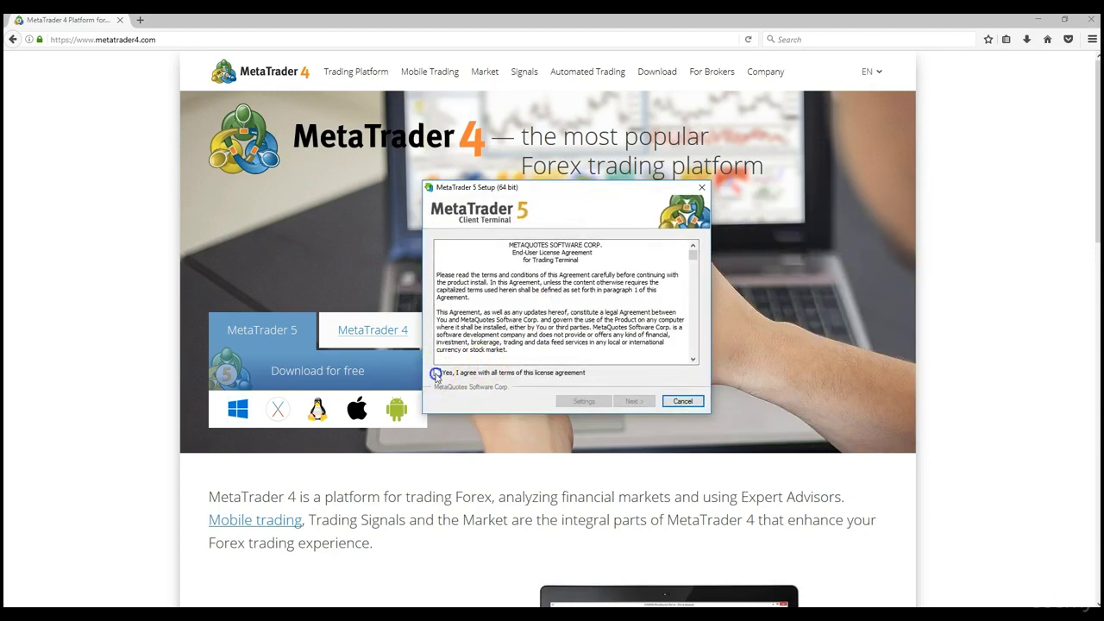
click(636, 403)
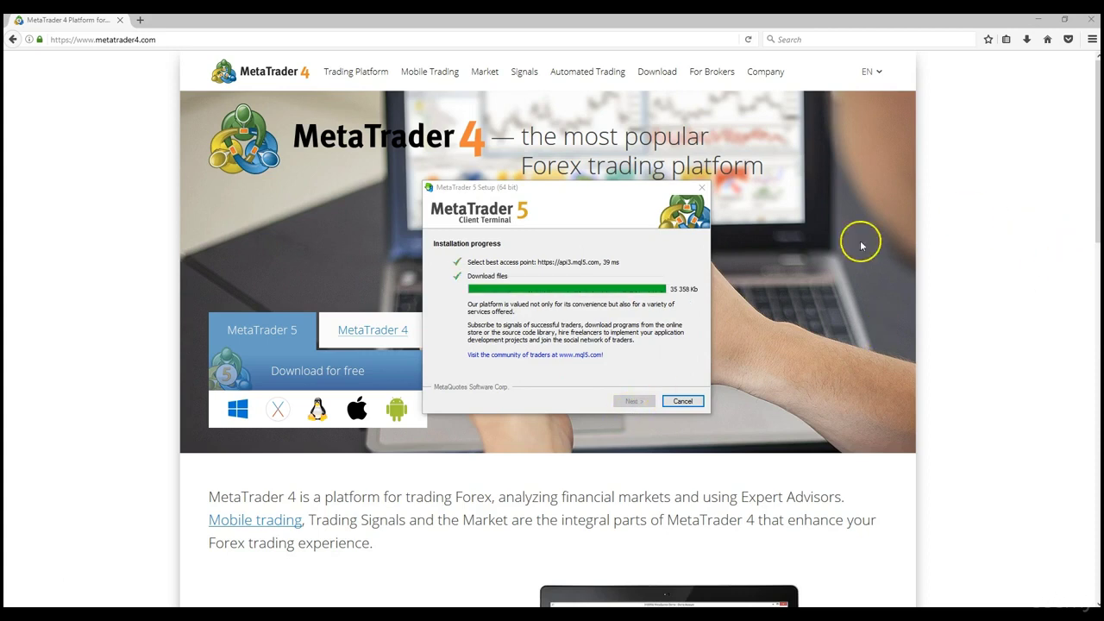
drag(628, 188, 578, 204)
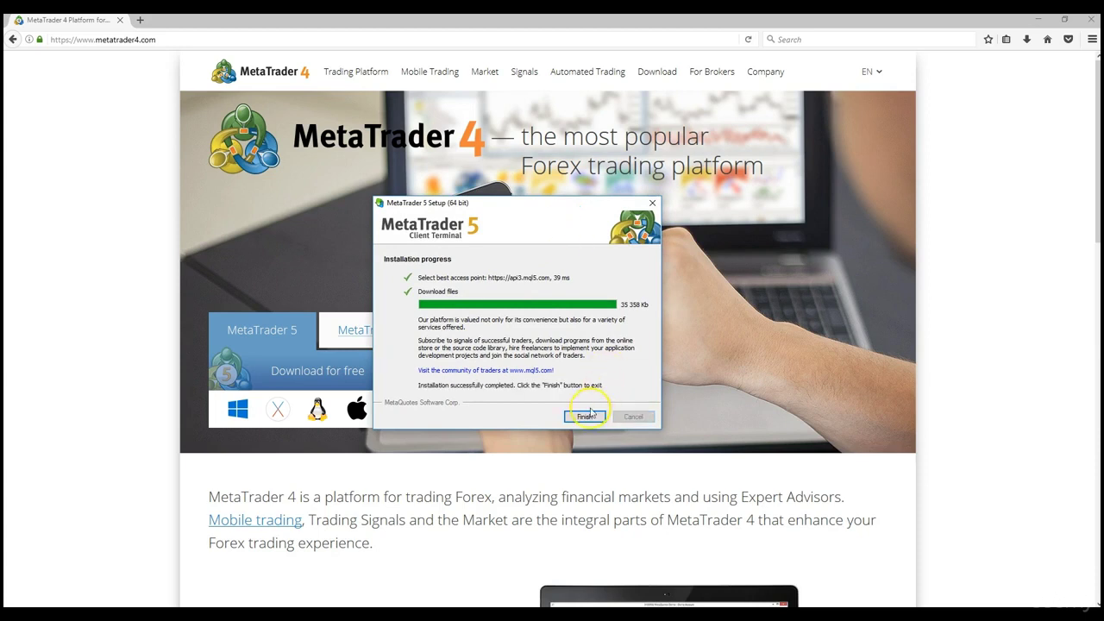
click(586, 416)
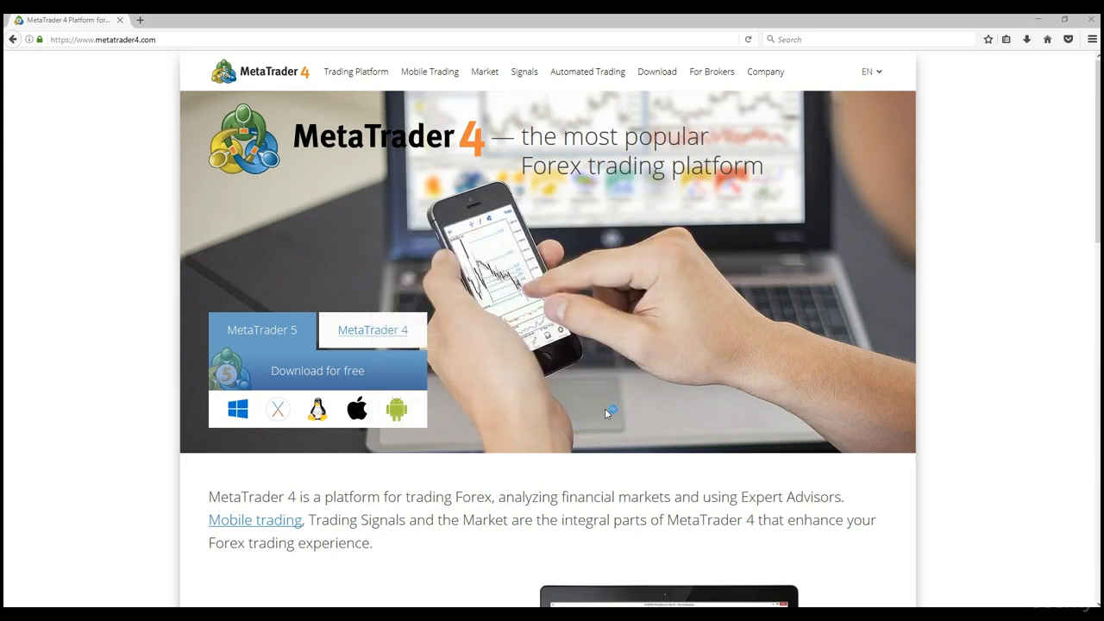
click(616, 419)
- Move MetaTrader 5 to the upper left, hide the Toolbox with Ctrl+T, and tile the four charts
mouse_move(833, 203)
mouse_down()
mouse_move(460, 39)
mouse_move(406, 49)
mouse_move(378, 15)
mouse_up()
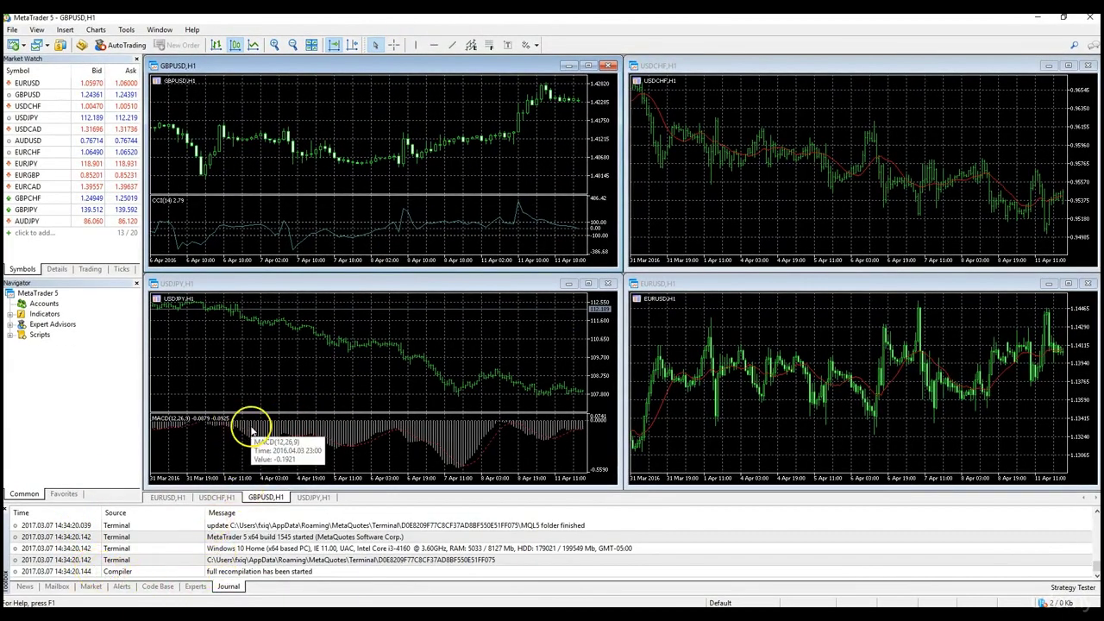
key(ctrl+t)
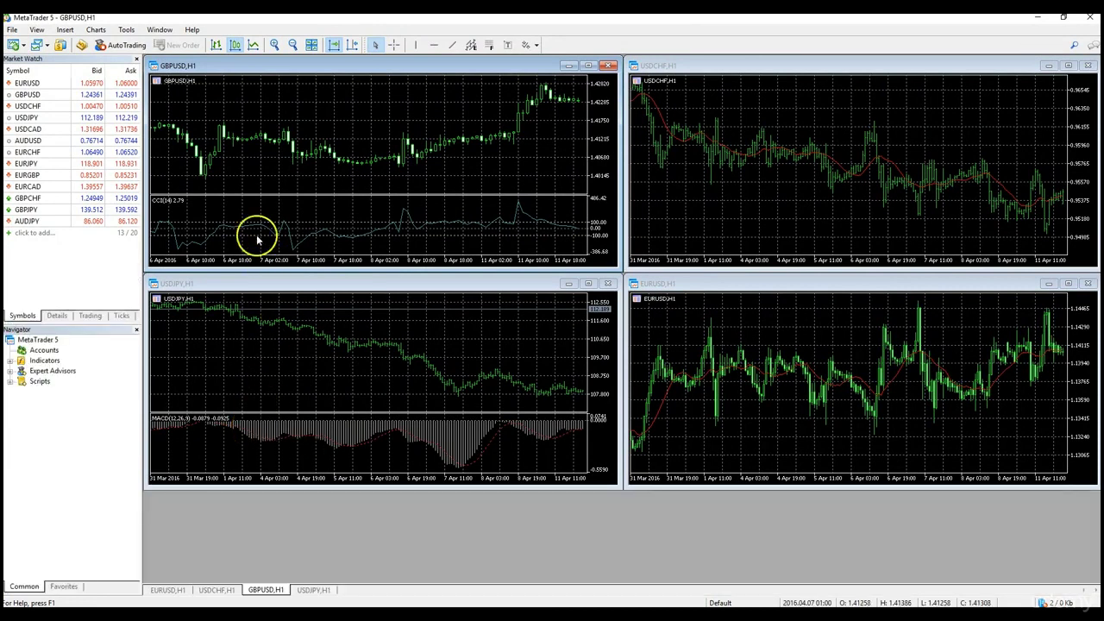
click(311, 46)
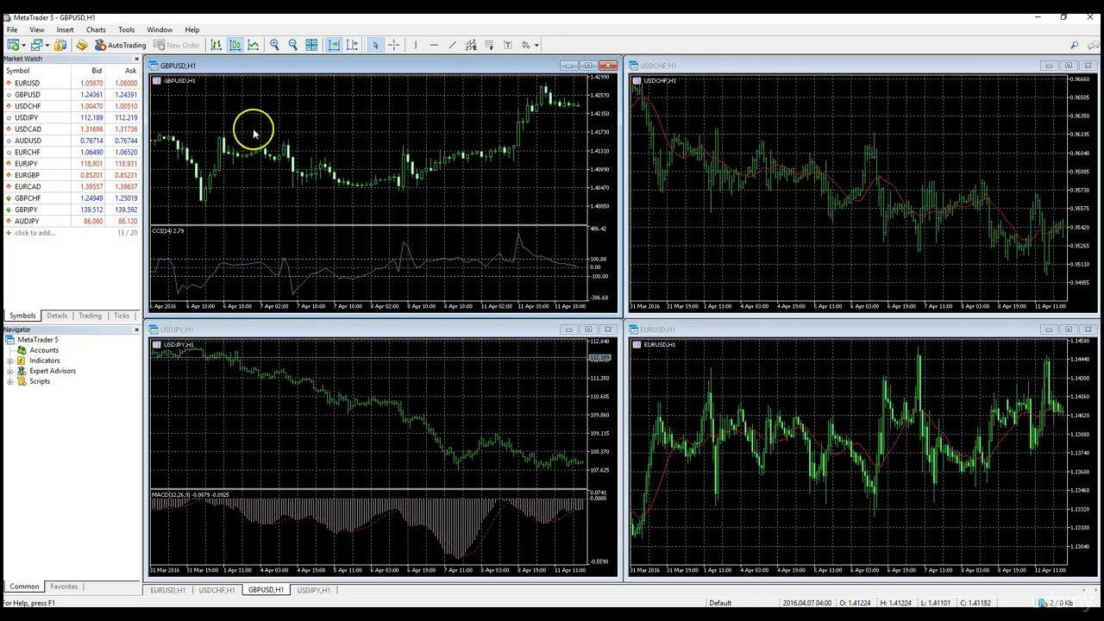
- Start a new demo account on the FXDD-Demo server from File > Open an Account
click(12, 30)
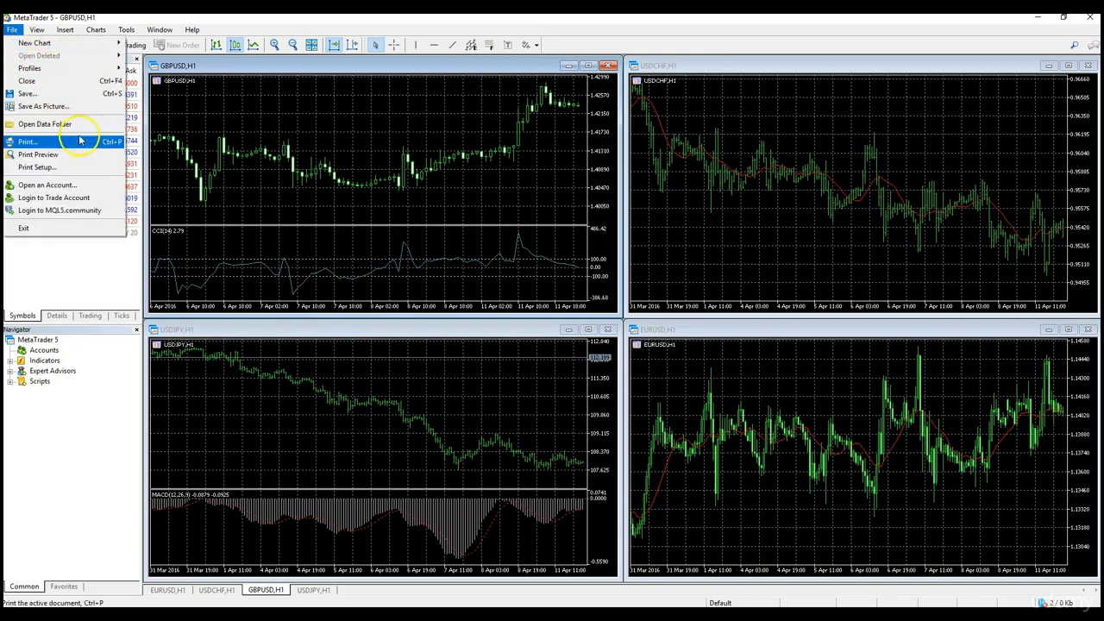
click(74, 185)
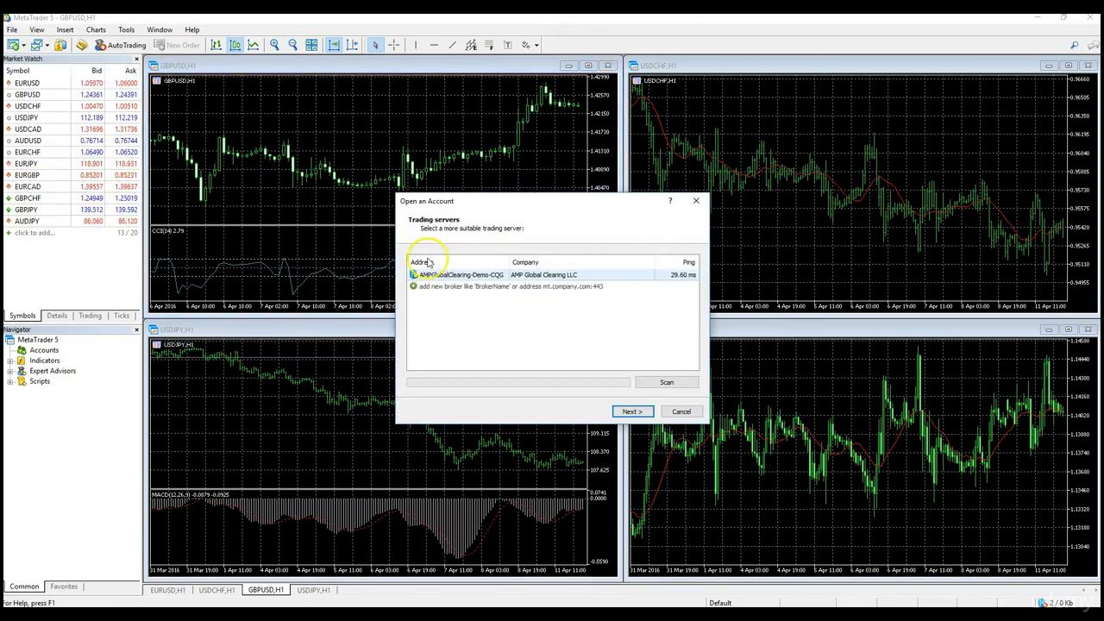
click(466, 290)
text(fxdd)
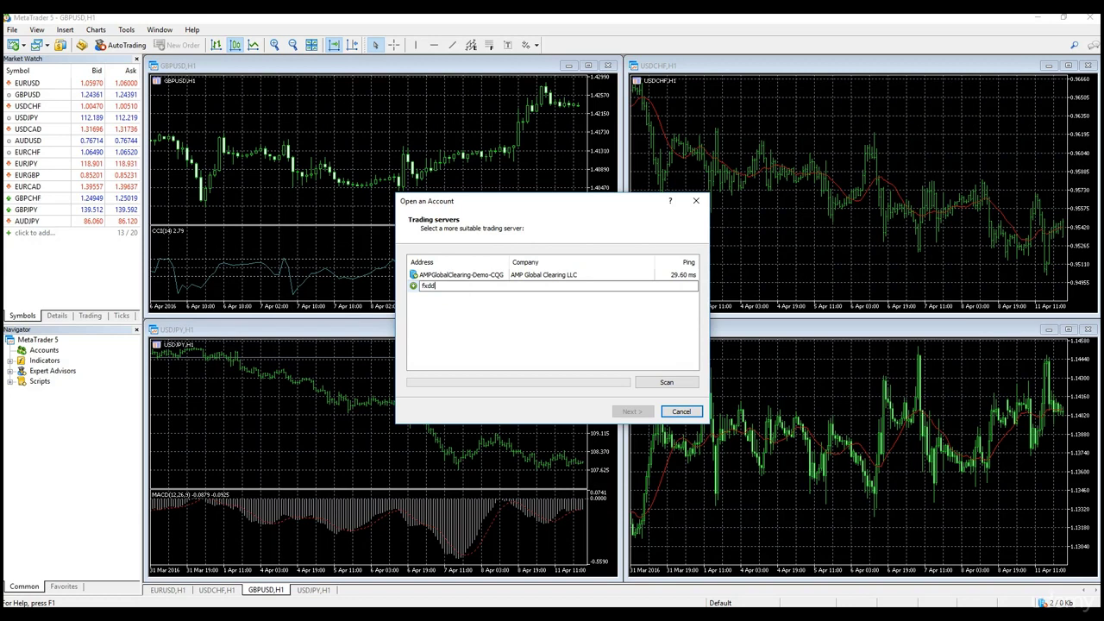
key(Return)
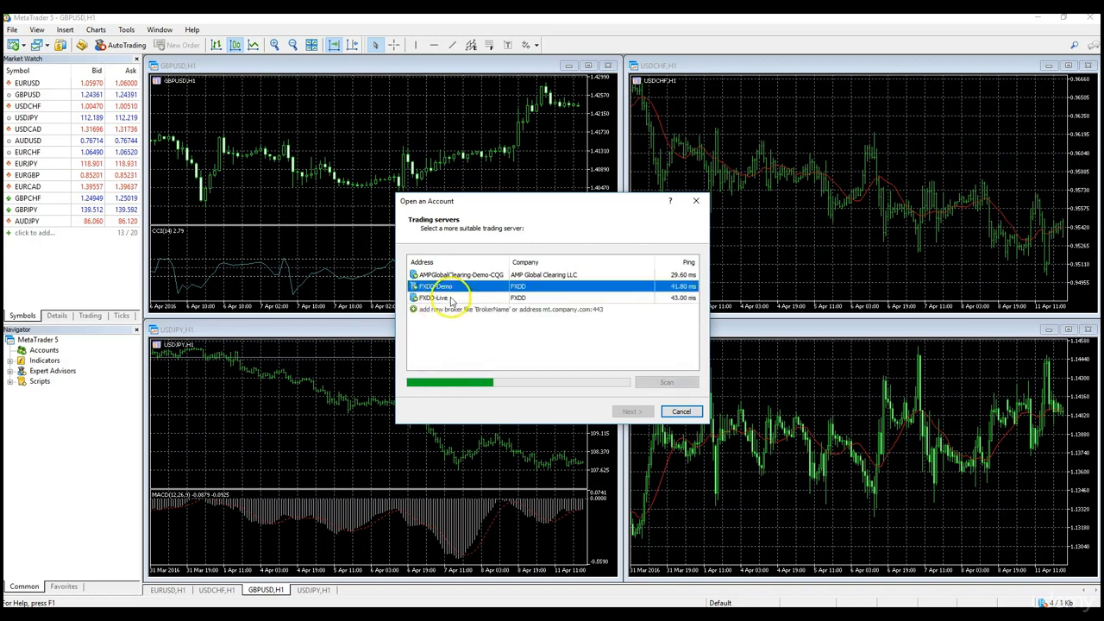
click(432, 300)
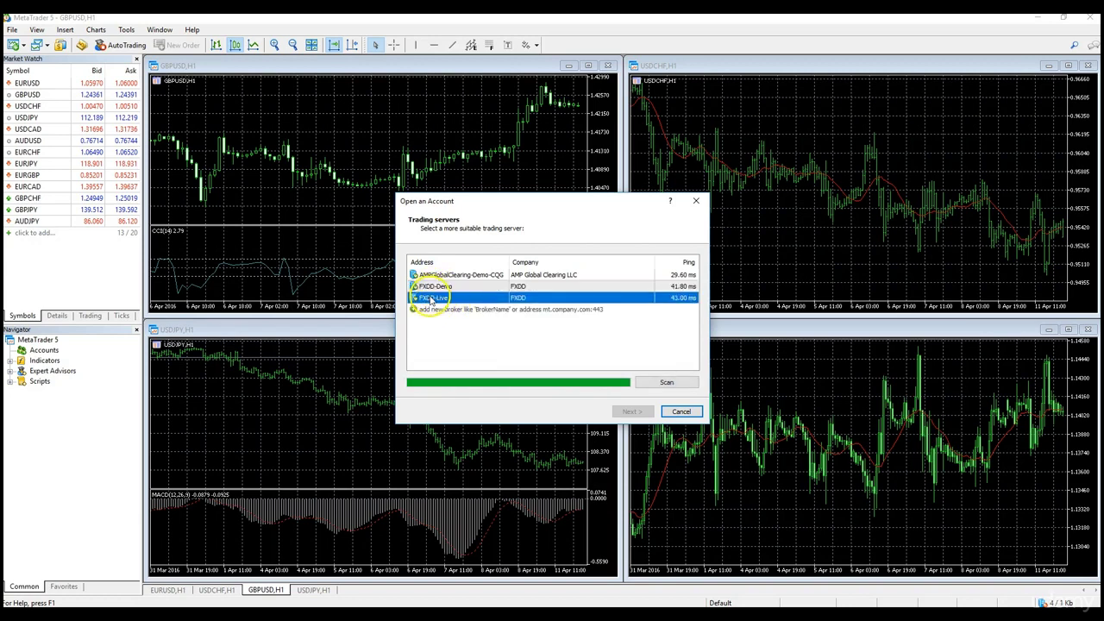
click(634, 412)
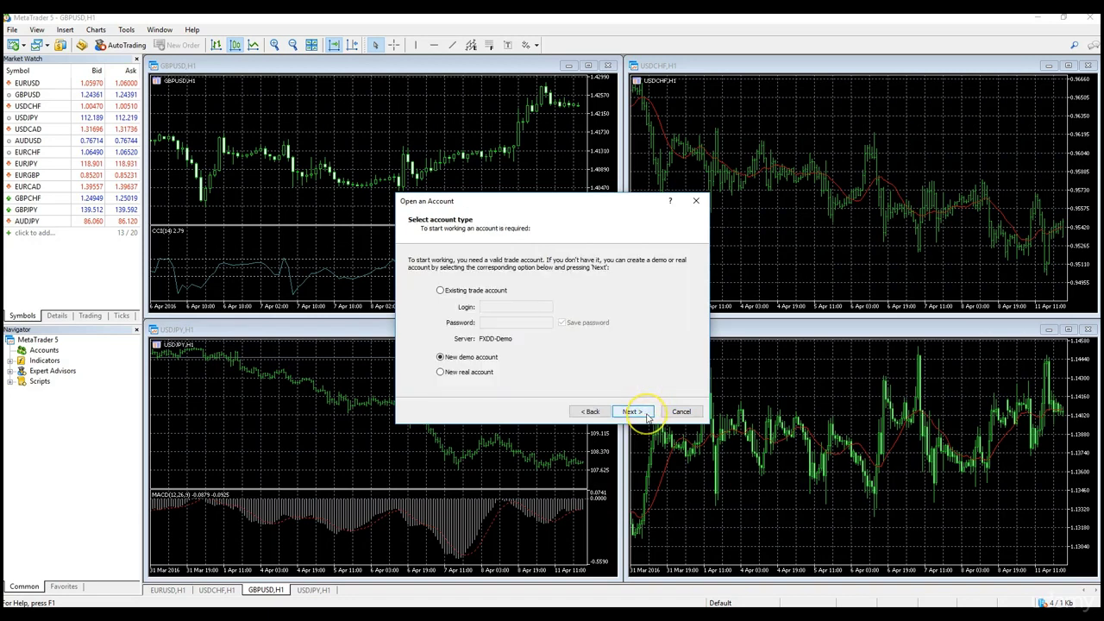
click(634, 411)
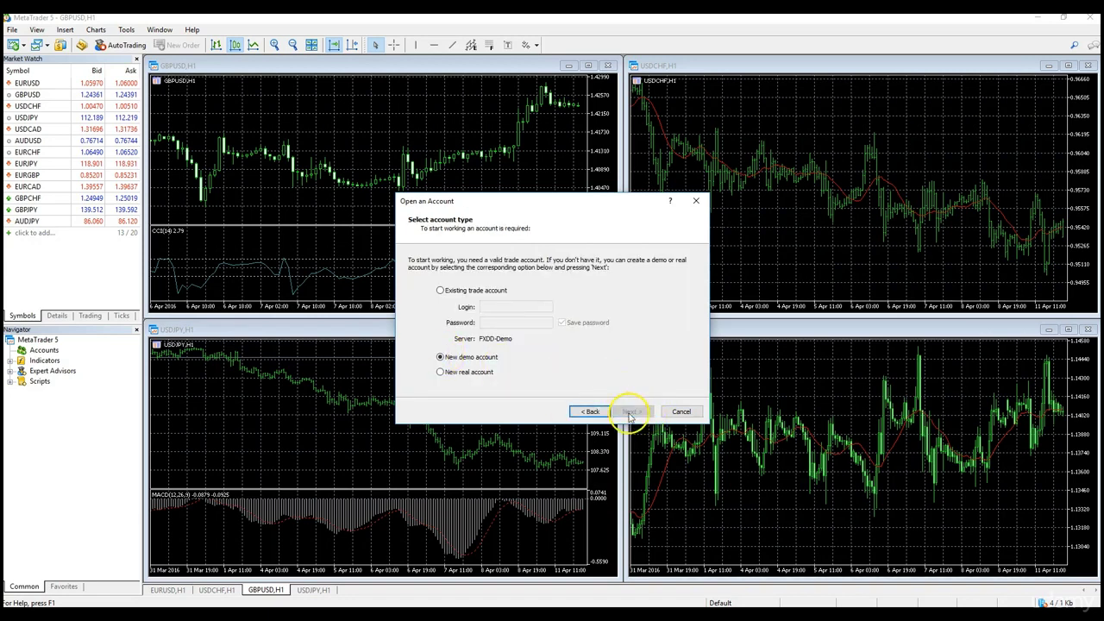
text(michal)
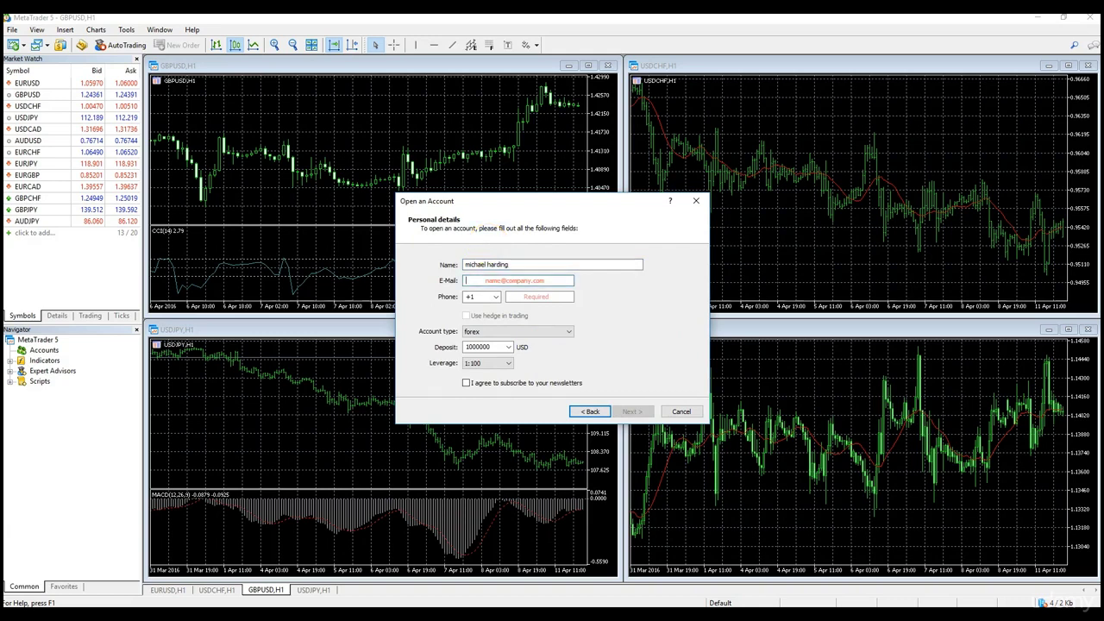
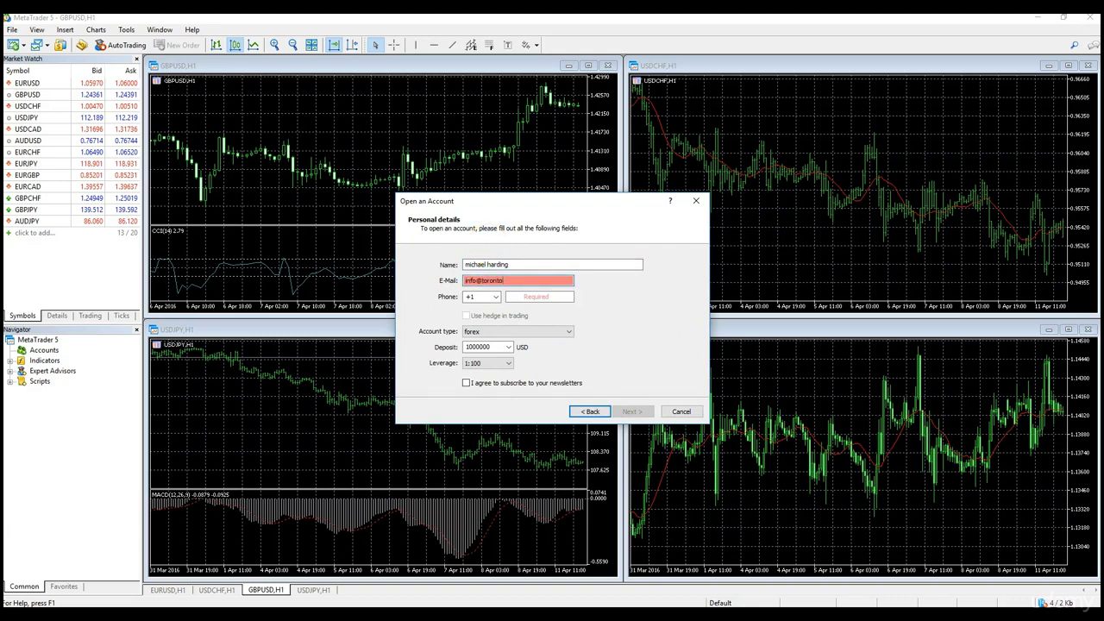
key(Tab)
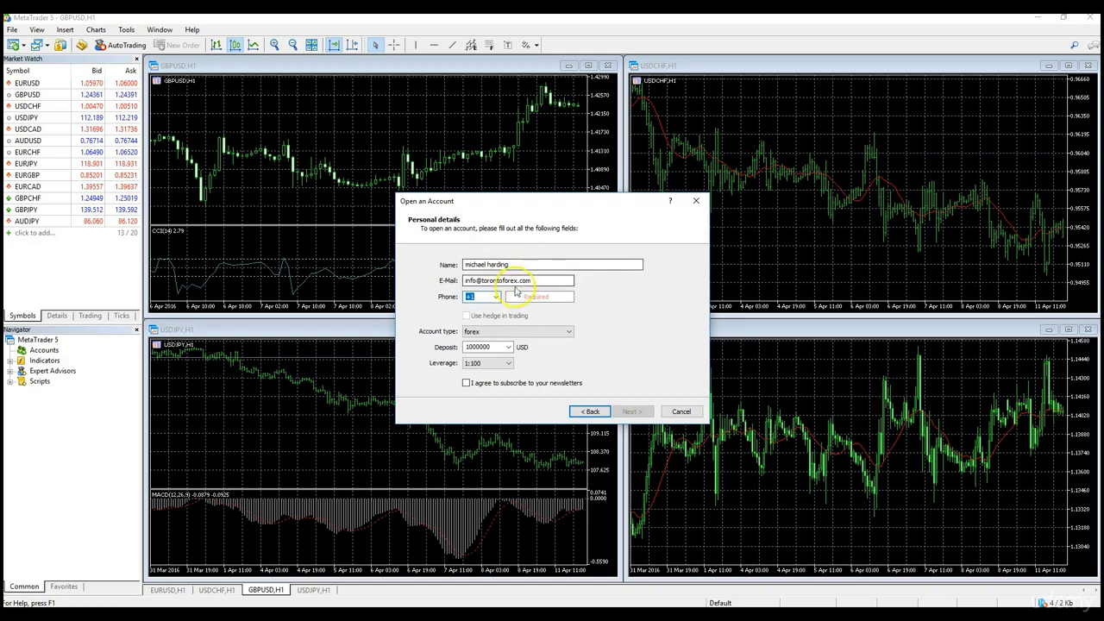
key(Tab)
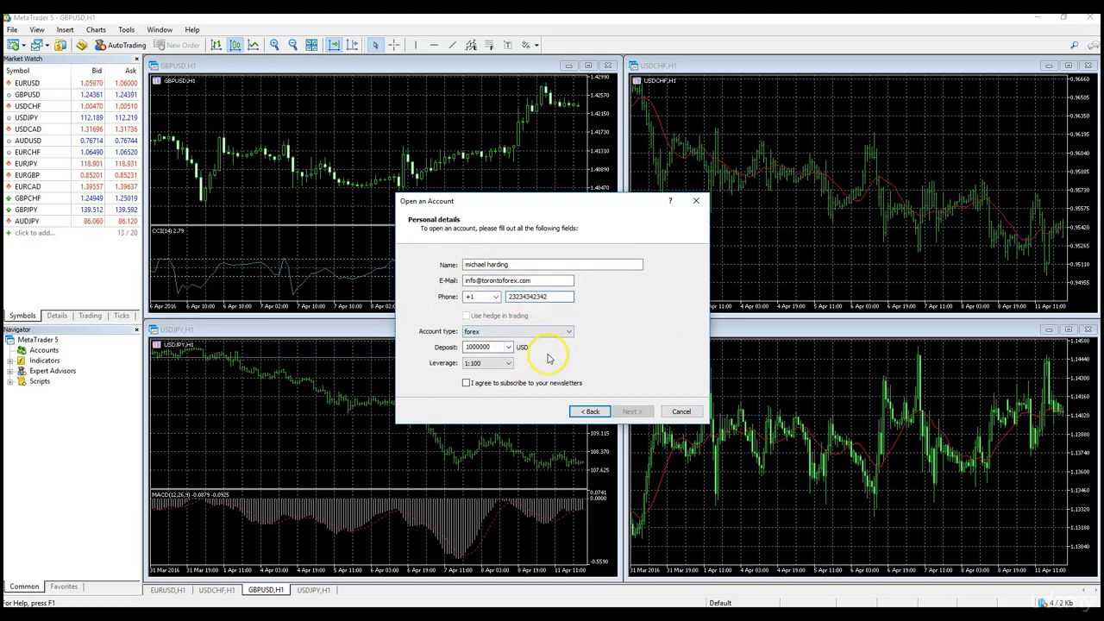
- Keep 1:100 leverage, choose a 5000 deposit, opt into the newsletter and submit
click(479, 363)
click(481, 366)
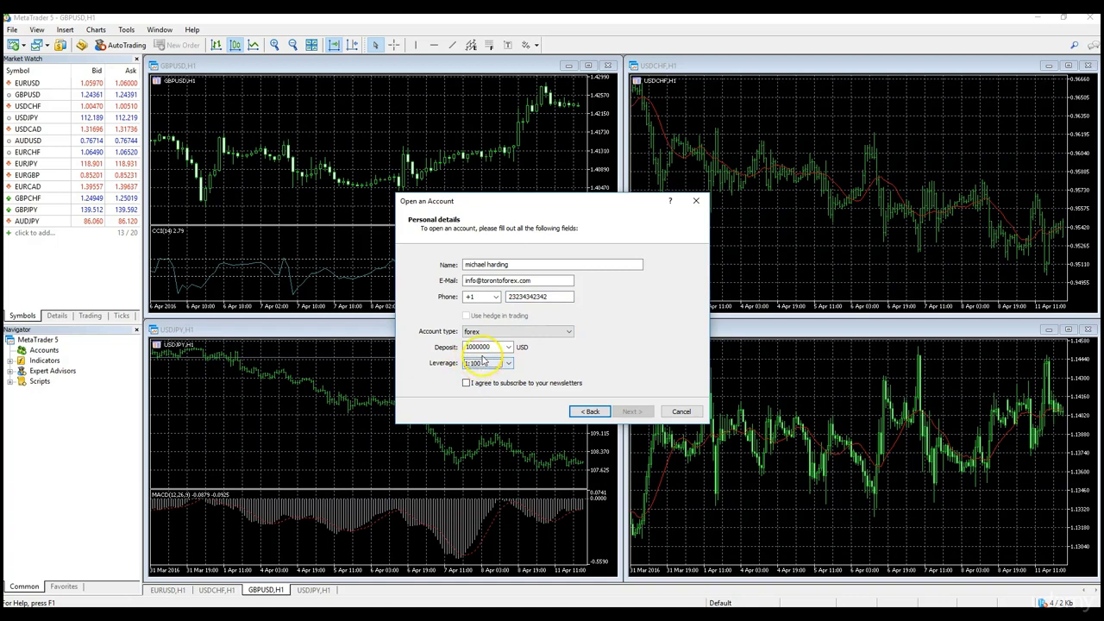
double_click(477, 347)
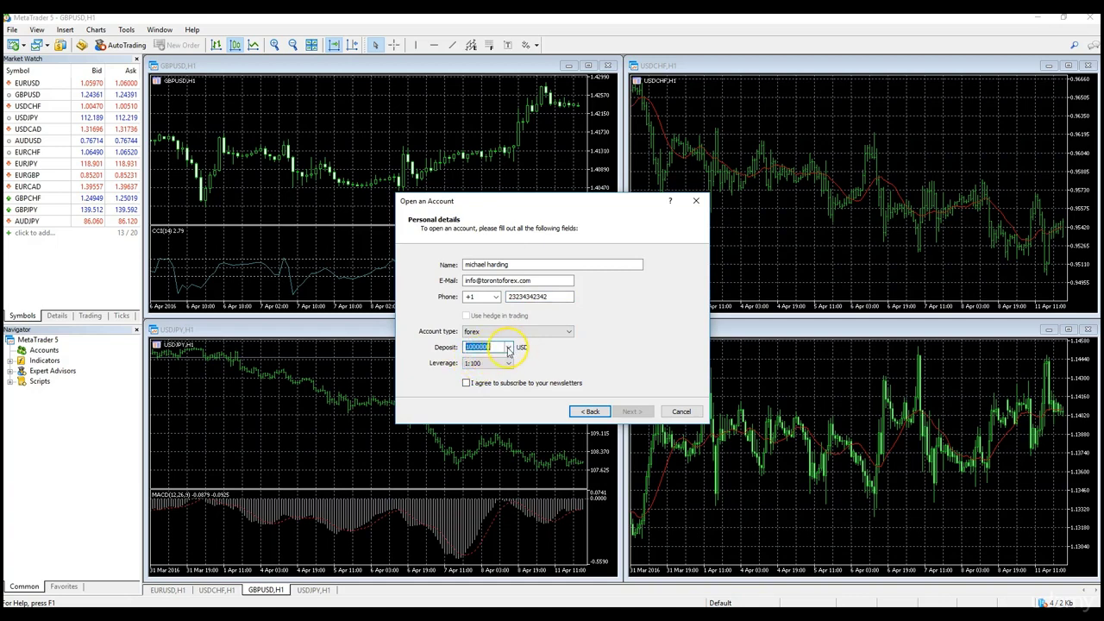
click(508, 348)
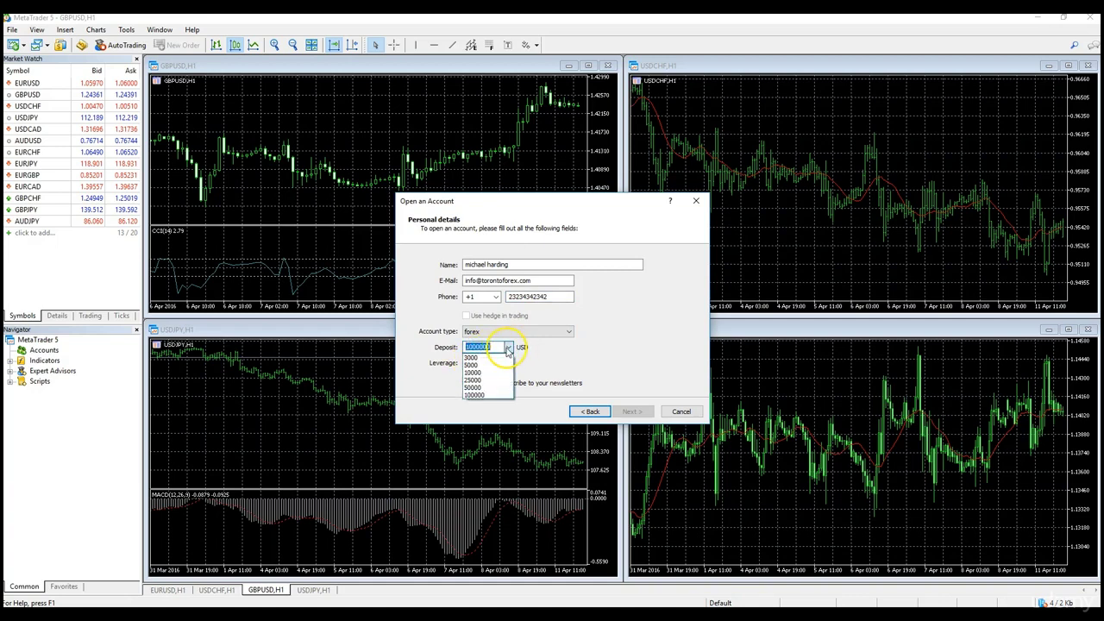
click(483, 366)
click(467, 383)
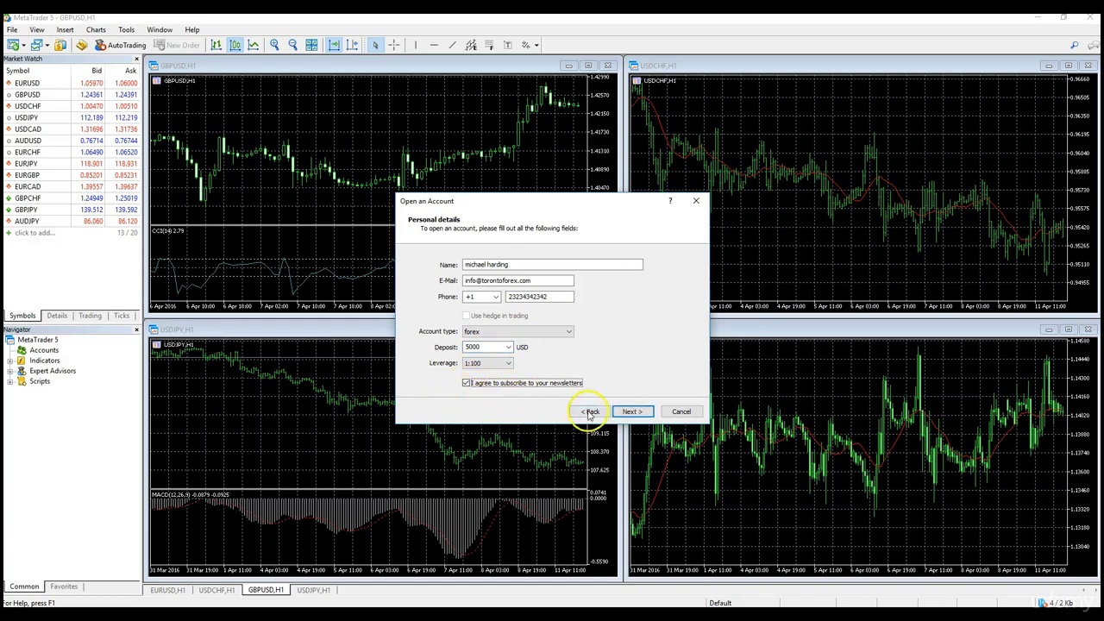
click(633, 412)
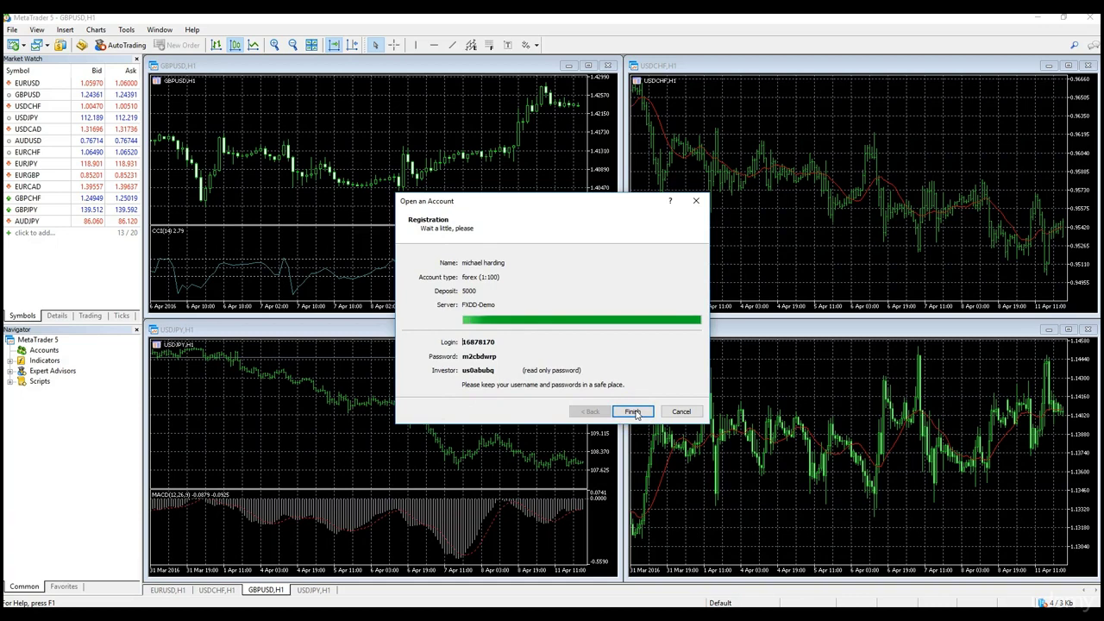
- Select the generated password and login number, then close the account dialog with Finish
drag(501, 356, 493, 356)
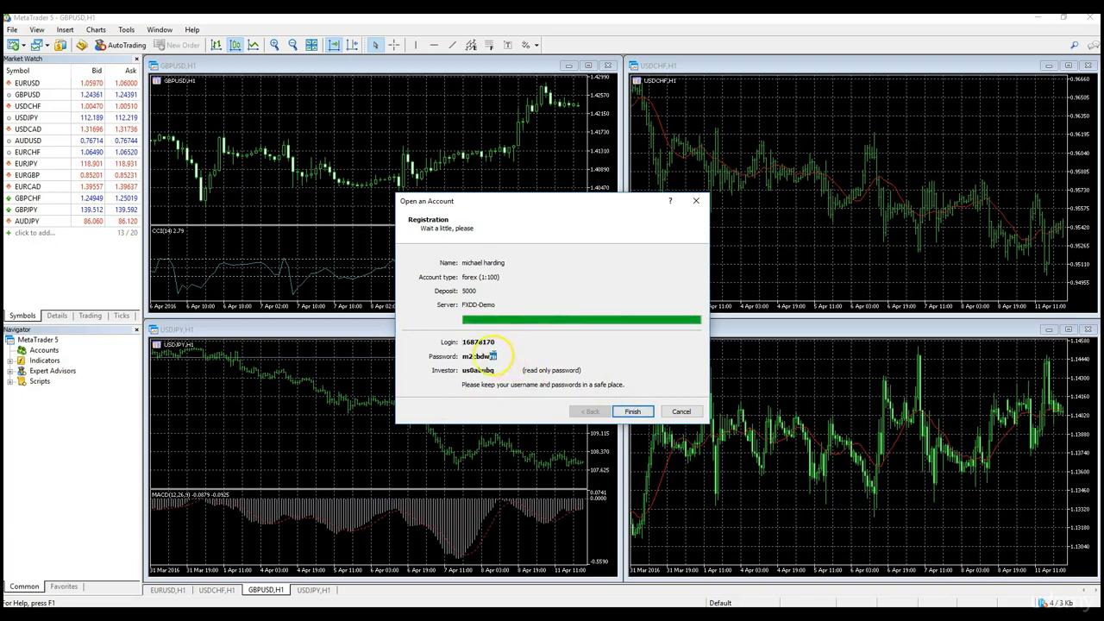
double_click(466, 342)
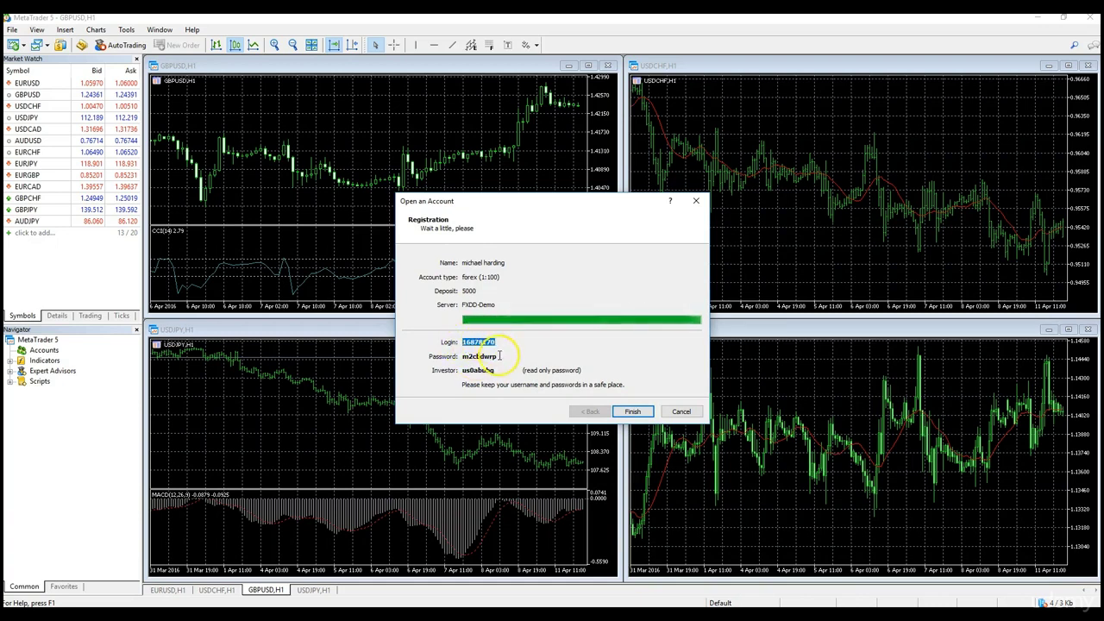
click(632, 412)
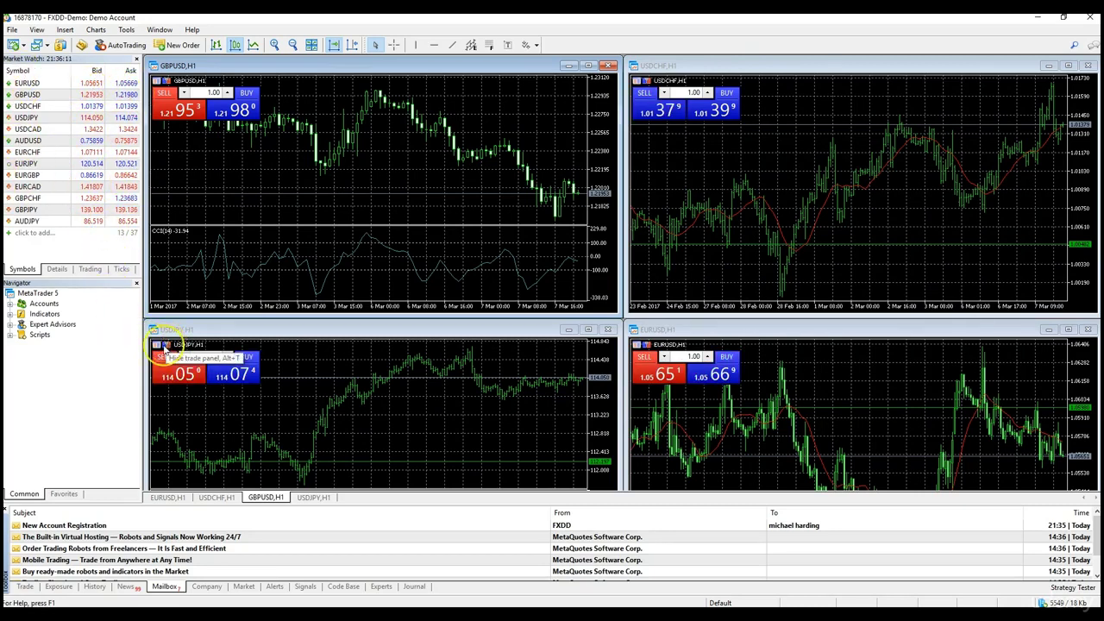
- Hide the Toolbox with Ctrl+T so the charts expand, then open the File menu
key(ctrl+t)
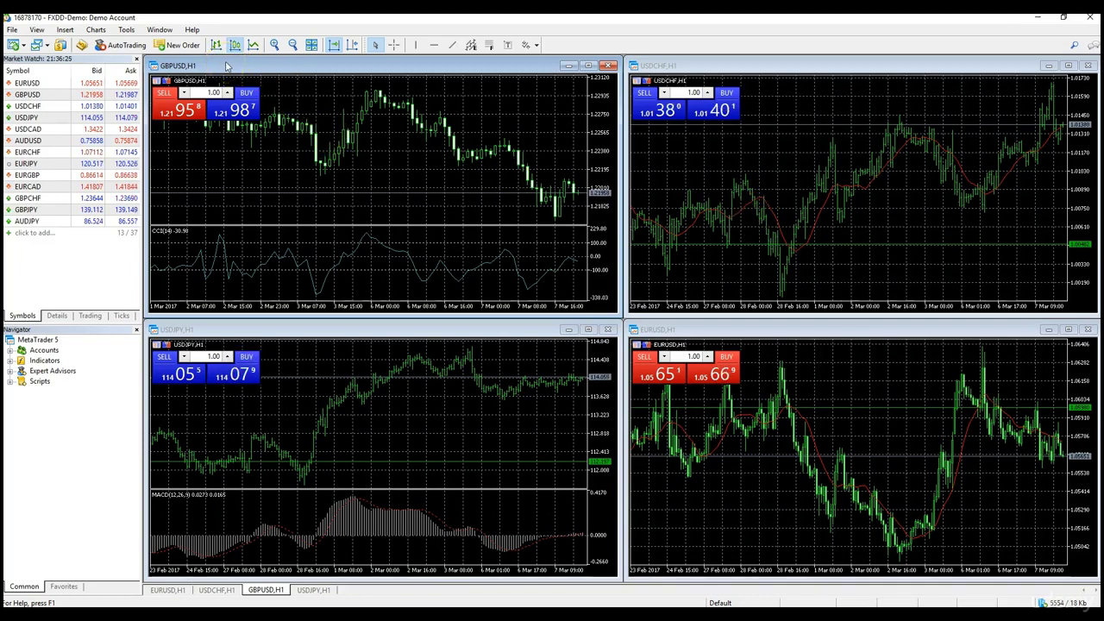
click(12, 29)
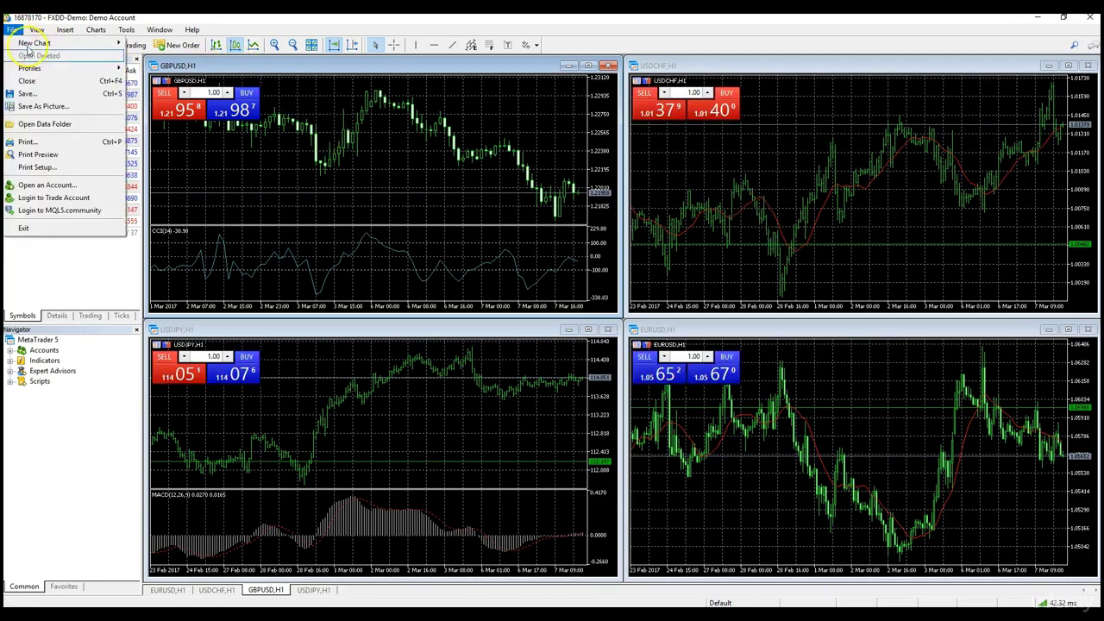
- Open the account dialog's server list and start, then clear, a new broker server entry
click(52, 186)
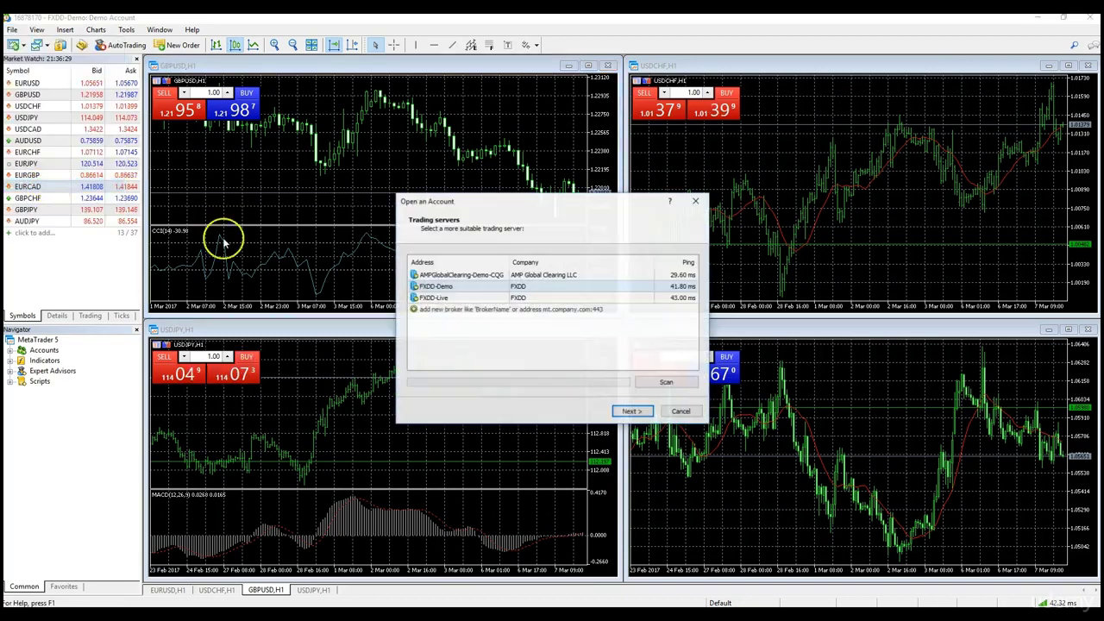
click(452, 309)
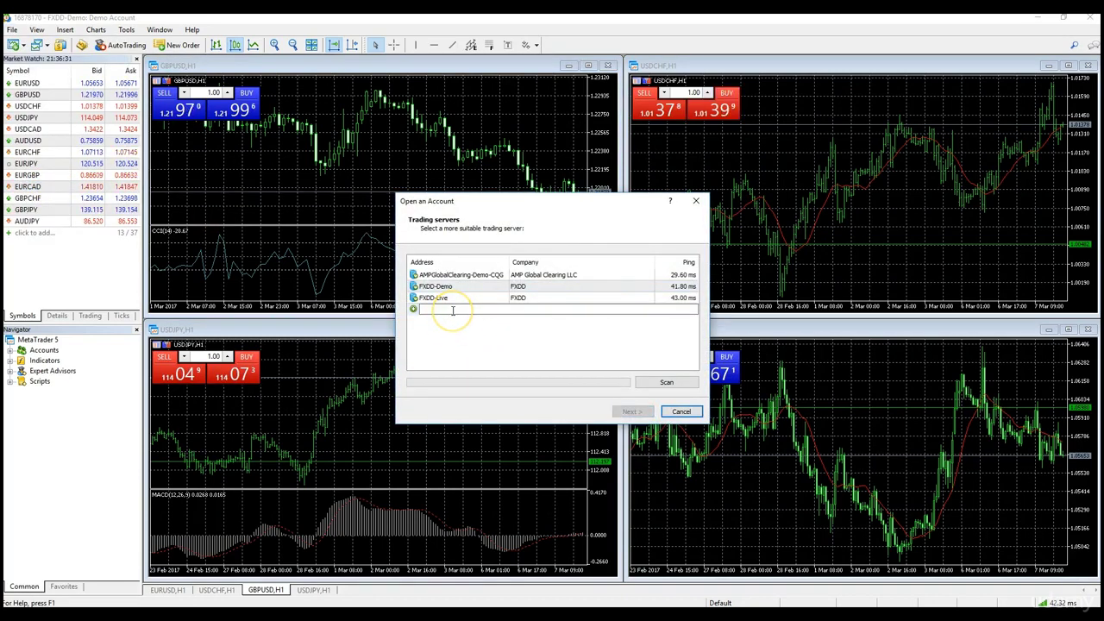
text(ona)
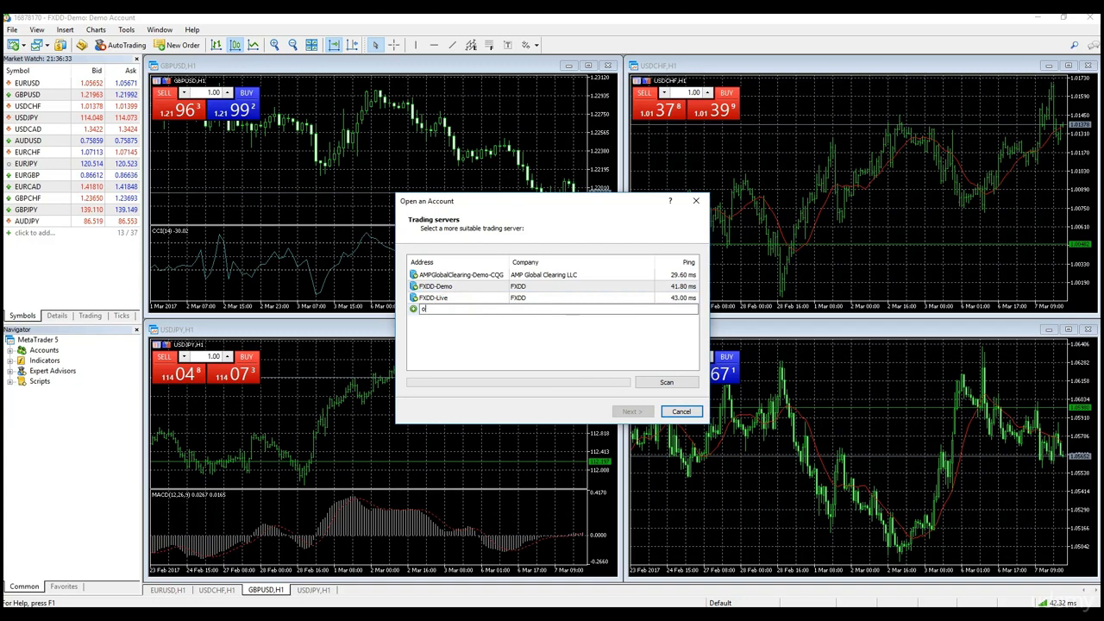
key(BackSpace)
click(450, 311)
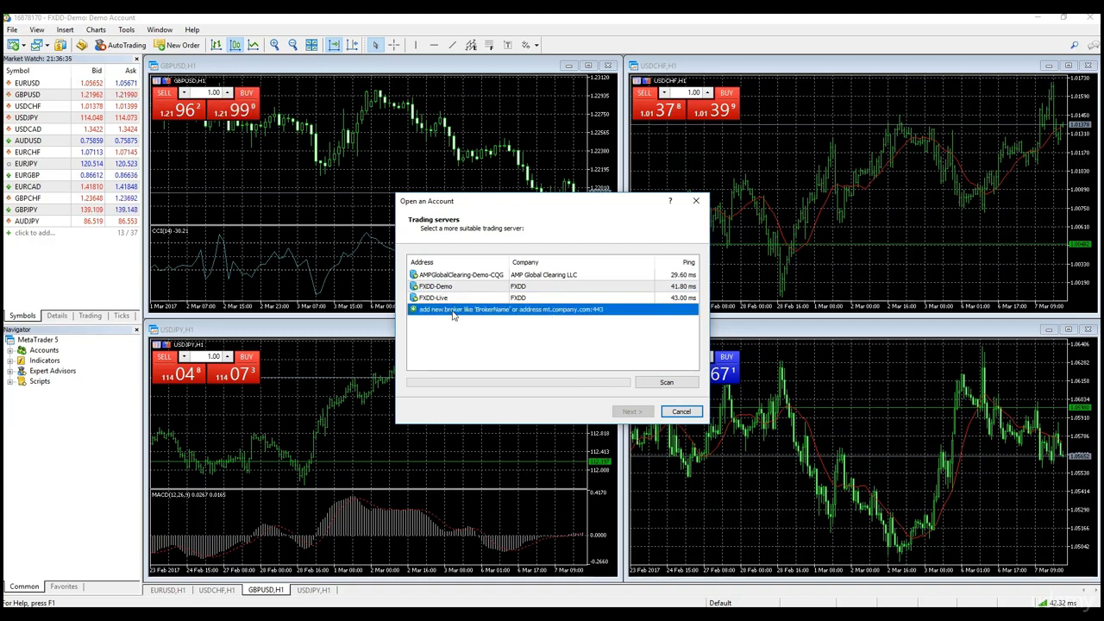
click(433, 319)
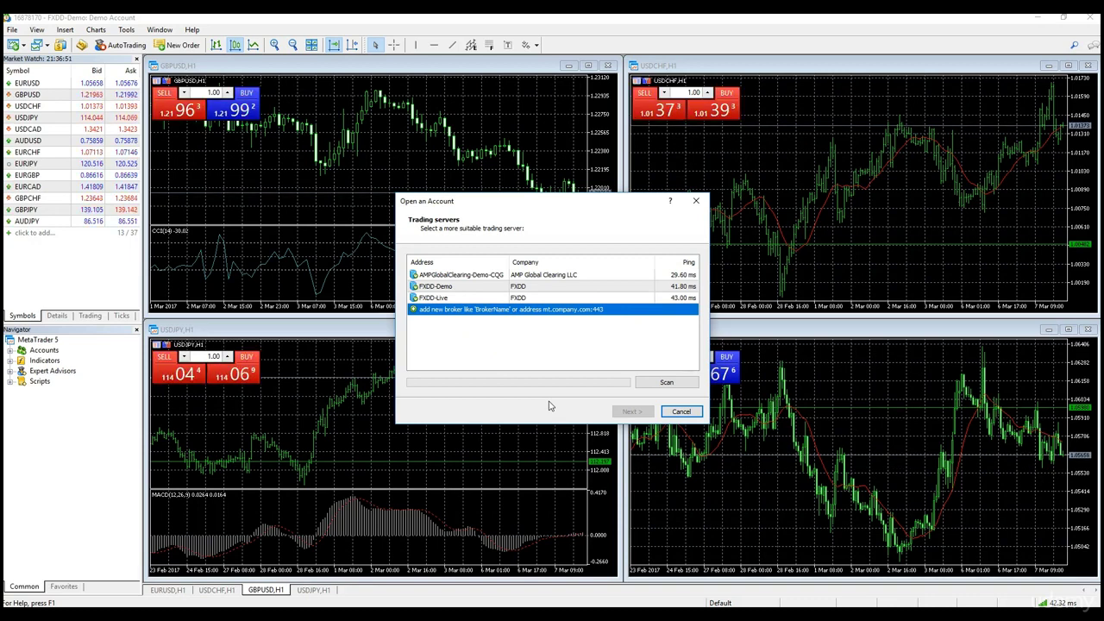
- Leave the account dialog and bring the metatrader4.com browser window into view
click(751, 425)
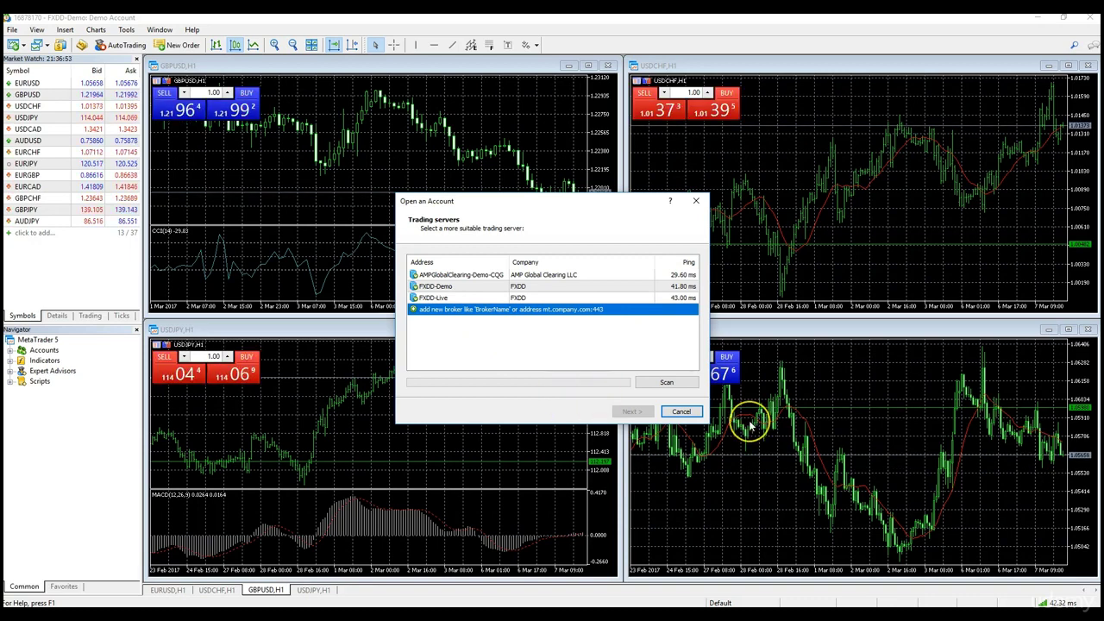
click(683, 468)
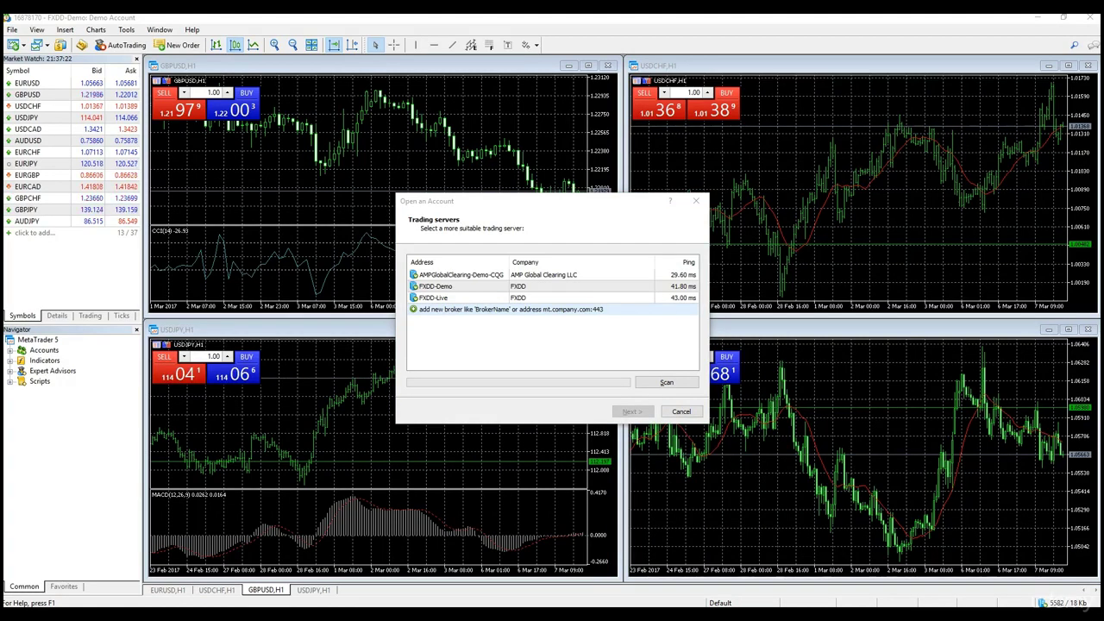
mouse_move(1103, 129)
mouse_down()
mouse_move(927, 123)
mouse_move(647, 81)
mouse_move(549, 47)
mouse_up()
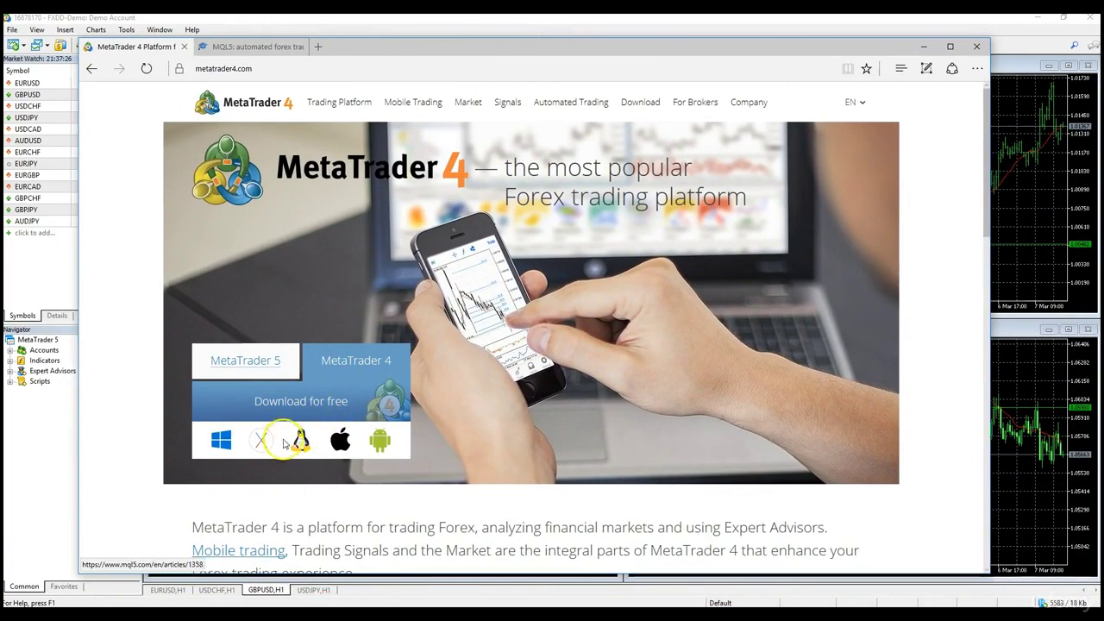
- Open the MetaTrader 4 on Mac OS article and scroll down through it
click(260, 445)
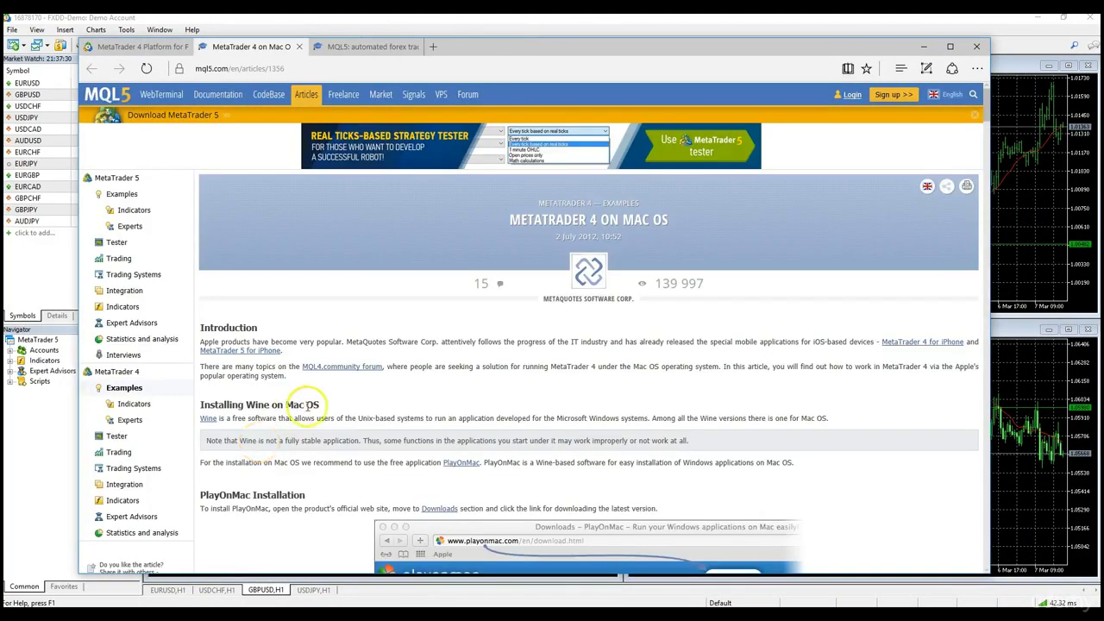
scroll(308, 405, down, 3)
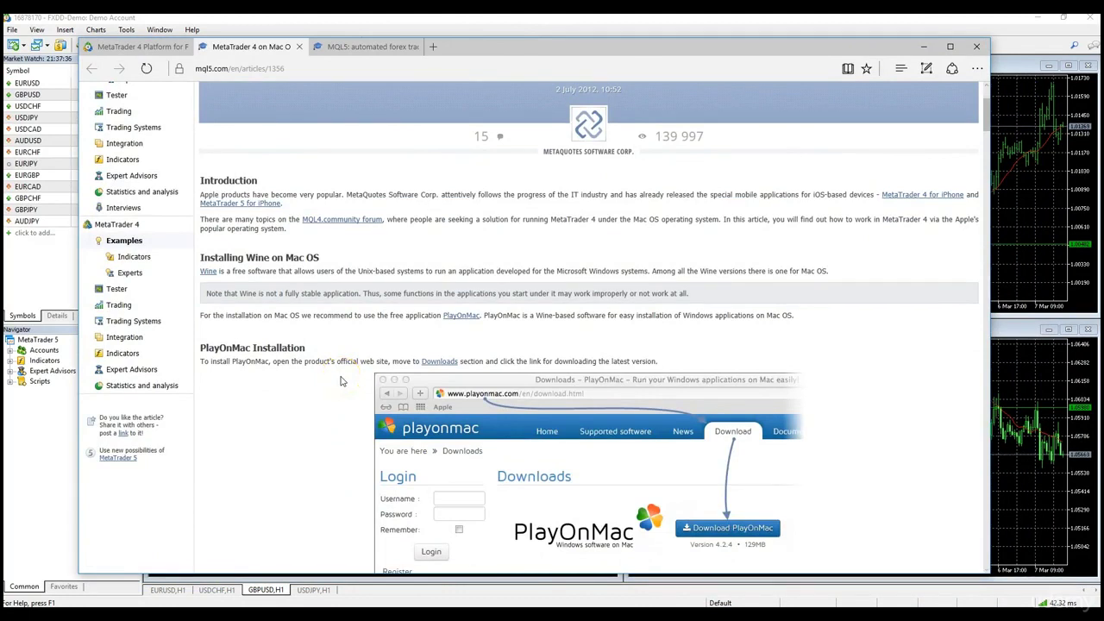
scroll(382, 256, down, 3)
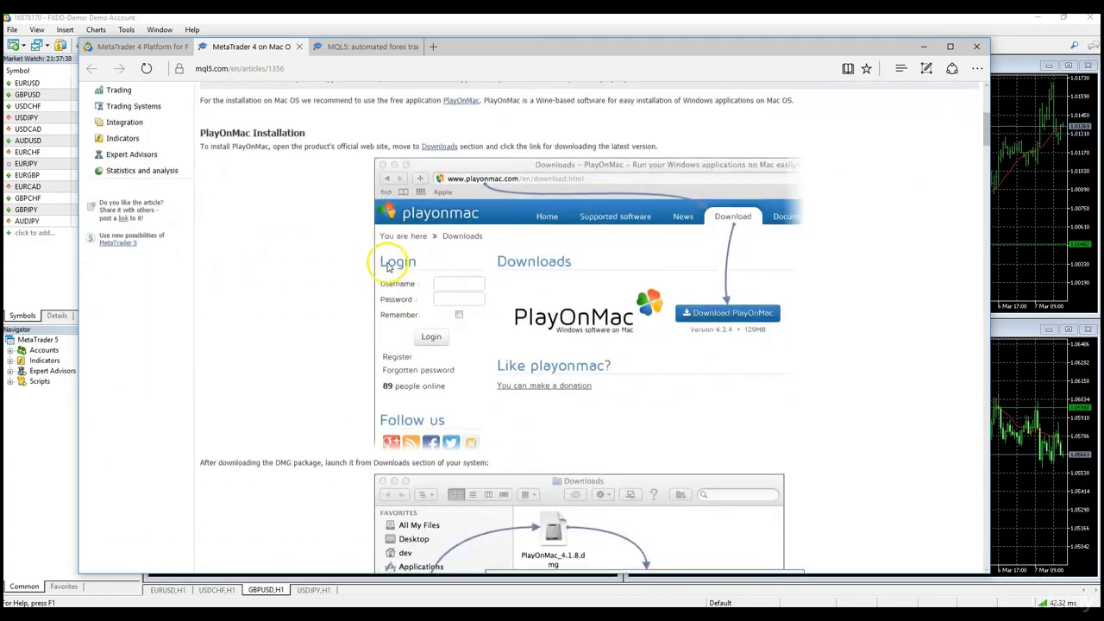
scroll(386, 256, down, 3)
scroll(385, 257, down, 3)
scroll(386, 260, down, 3)
scroll(385, 260, down, 3)
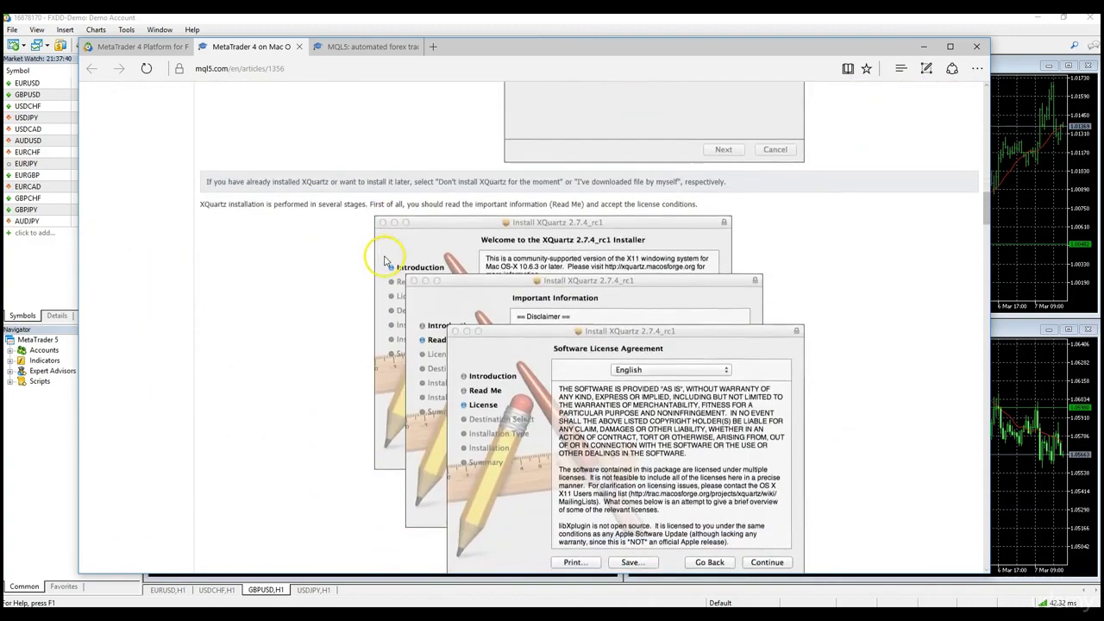
scroll(386, 259, down, 3)
scroll(383, 258, down, 3)
- Return to the metatrader4.com homepage and open the iPhone/iPad app download page
scroll(382, 256, up, 10)
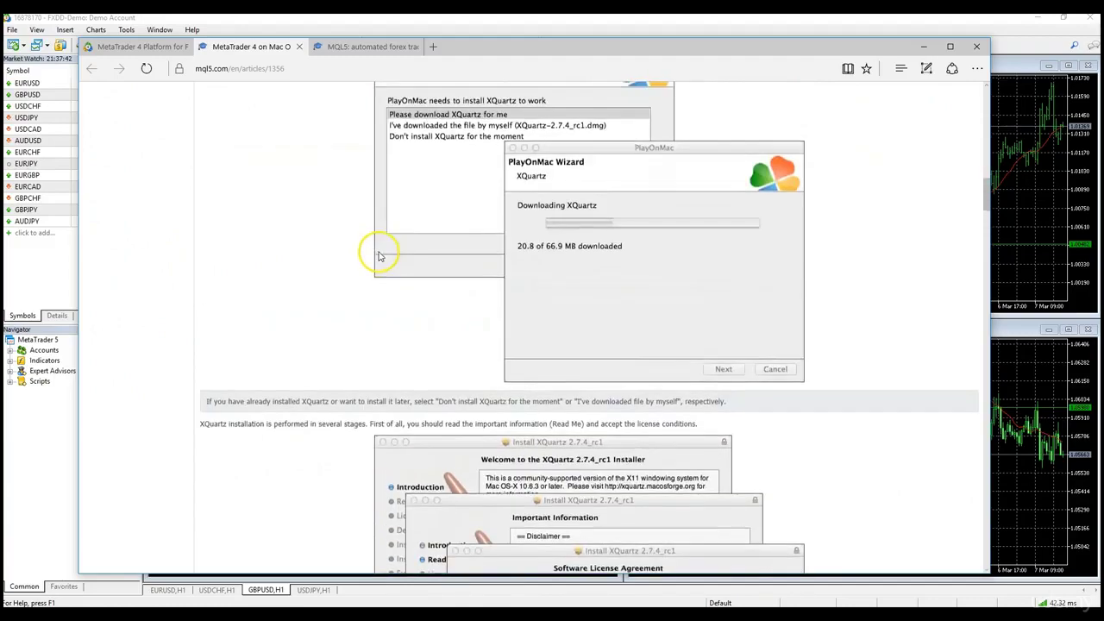
scroll(379, 250, up, 10)
scroll(378, 249, up, 10)
click(160, 46)
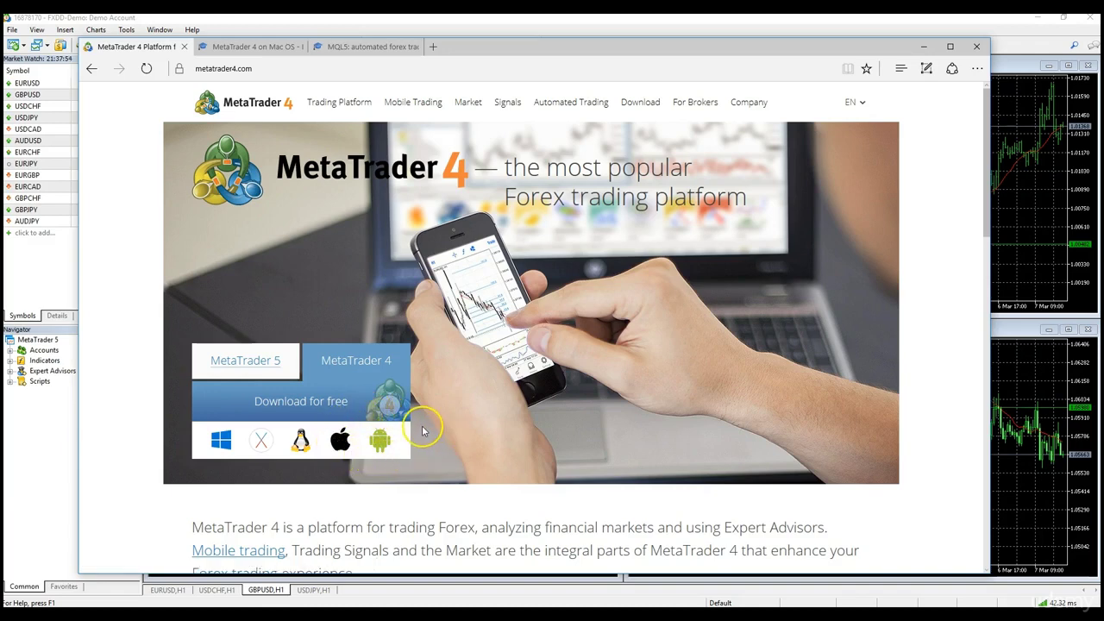
click(340, 441)
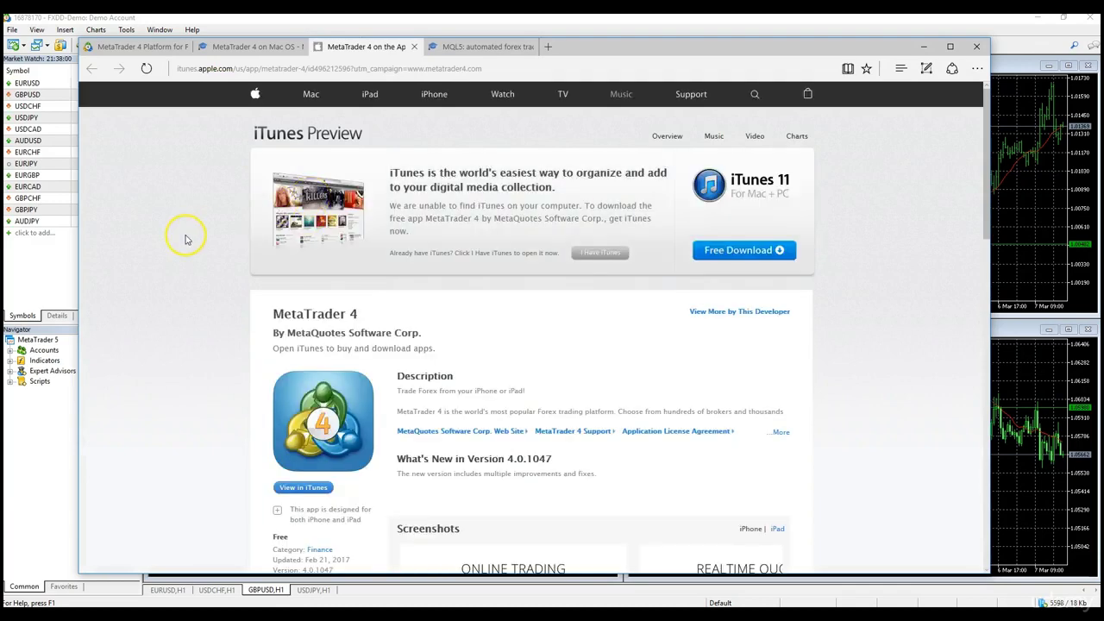
- Scroll down the MetaTrader 4 iTunes Preview page to the screenshots and reviews
scroll(184, 240, down, 1)
scroll(181, 246, down, 1)
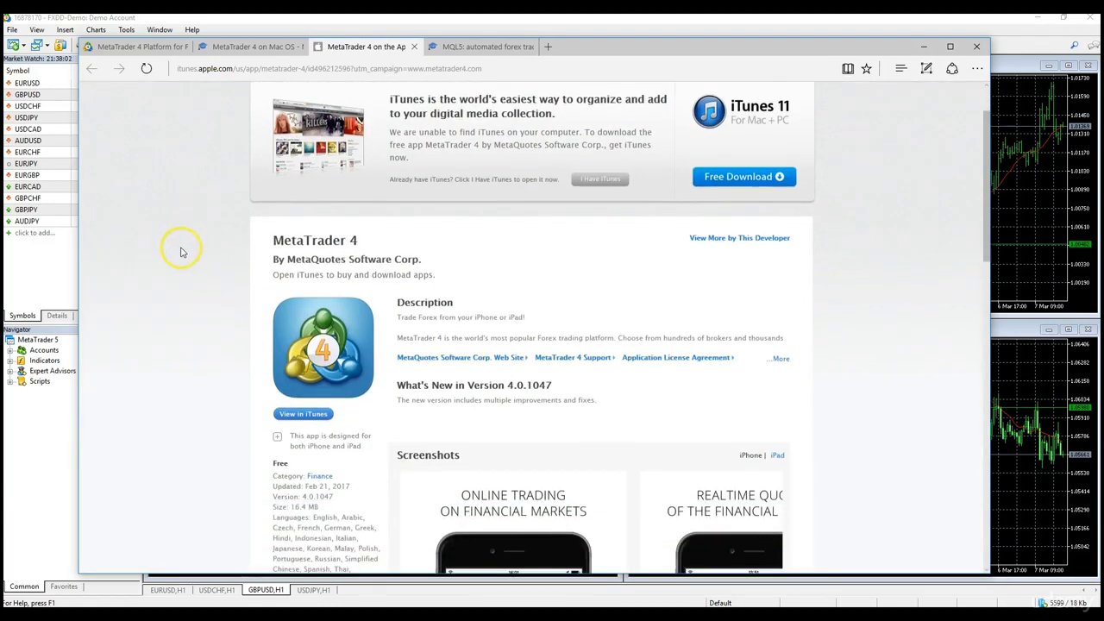
scroll(180, 251, down, 3)
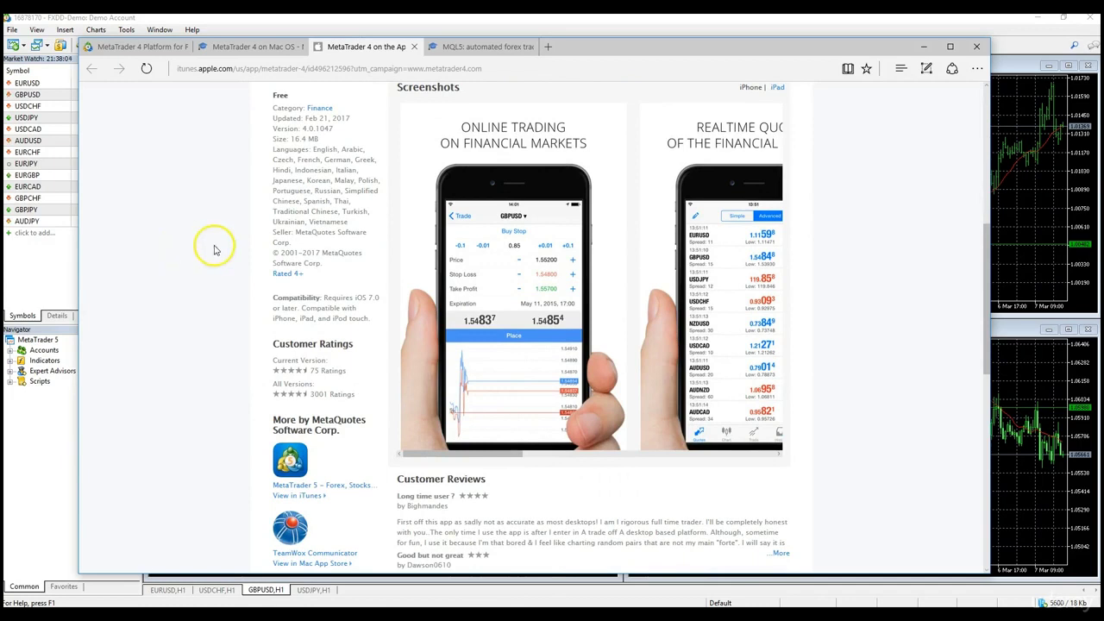